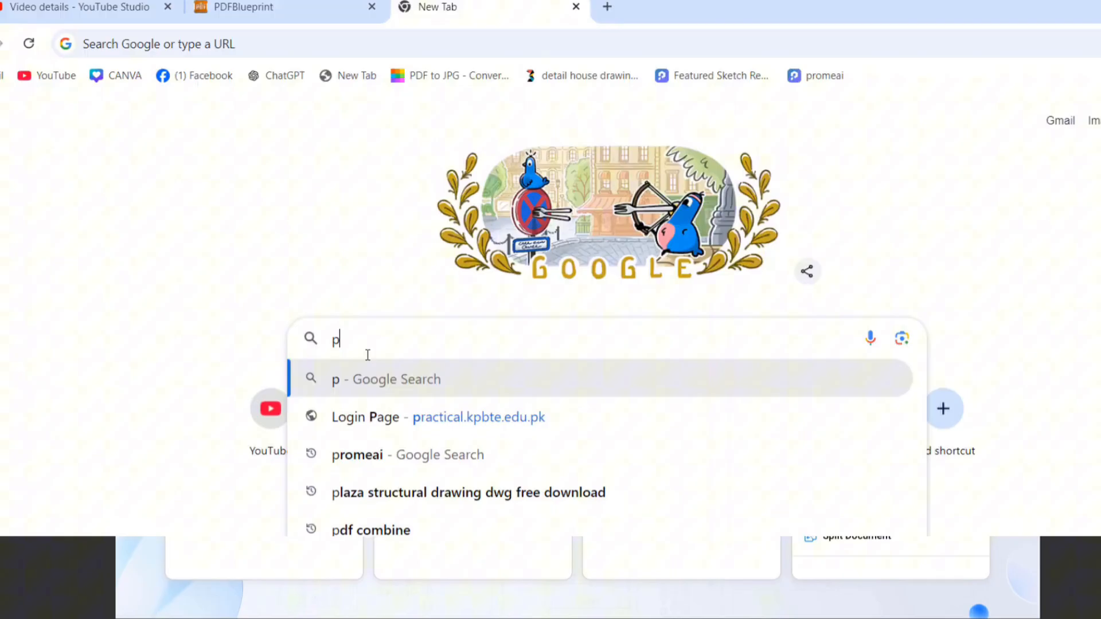
Go to the website pdf.fastcadreader.com.
{"action": "type", "text": "df.f"}
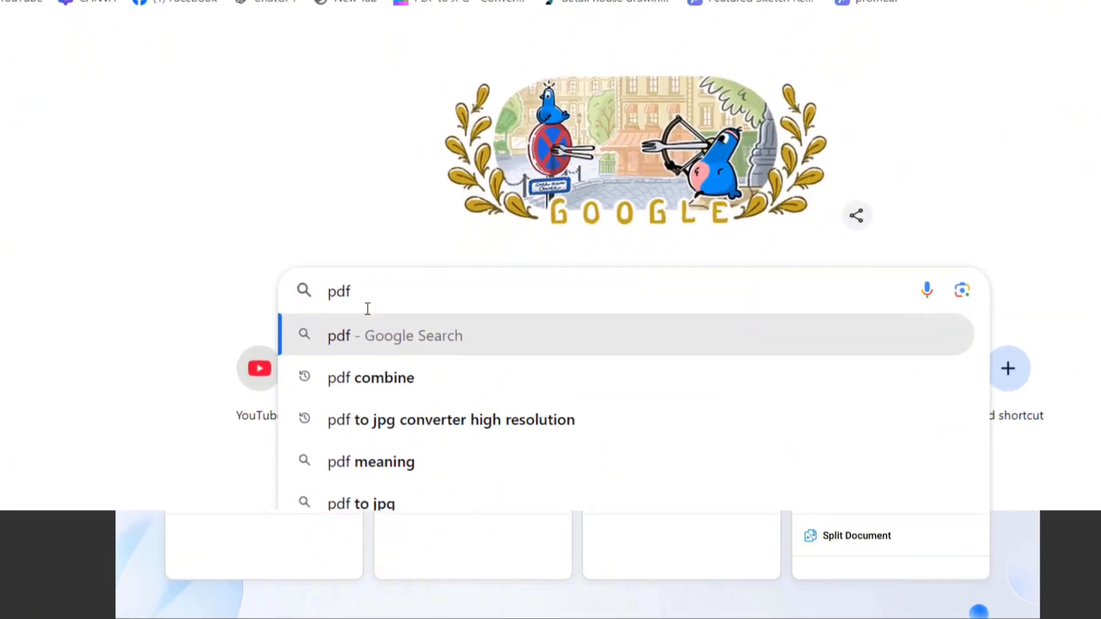
{"action": "type", "text": "astcadreader.com"}
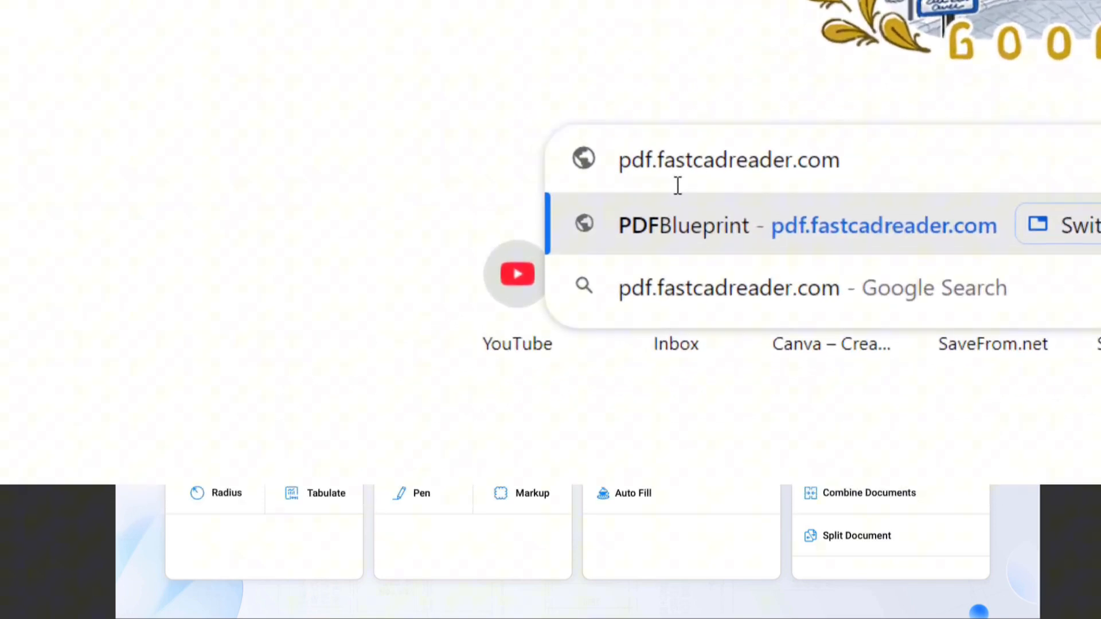
{"action": "key", "text": "Return"}
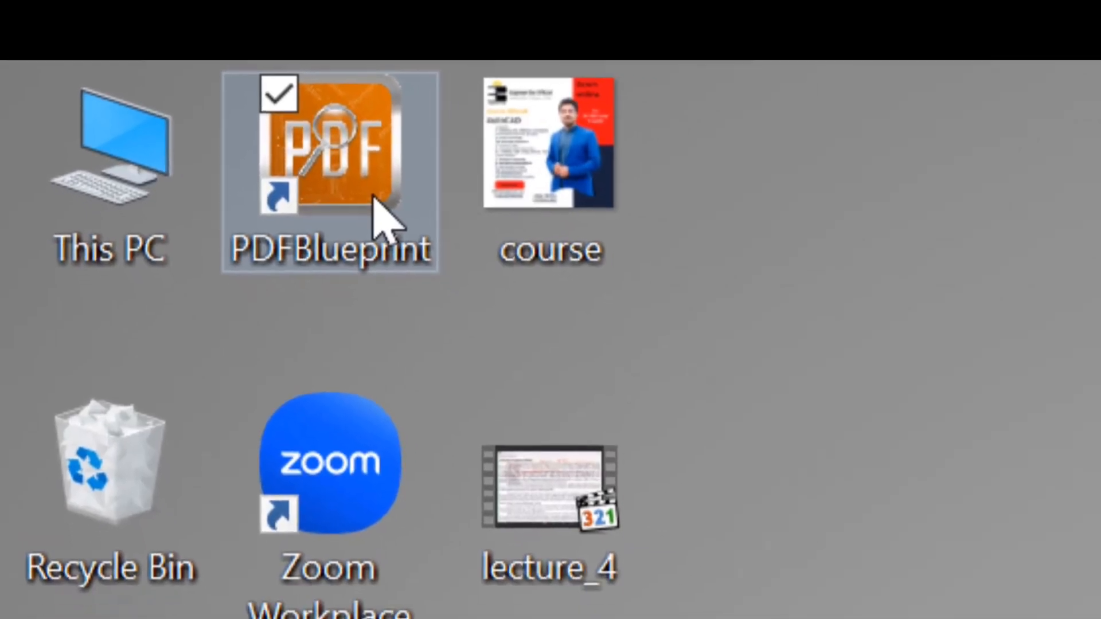
Launch PDFBlueprint from the desktop and add all eight PDF files on the Desktop to the Combine Documents list.
{"action": "double_click", "coordinate": [401, 230]}
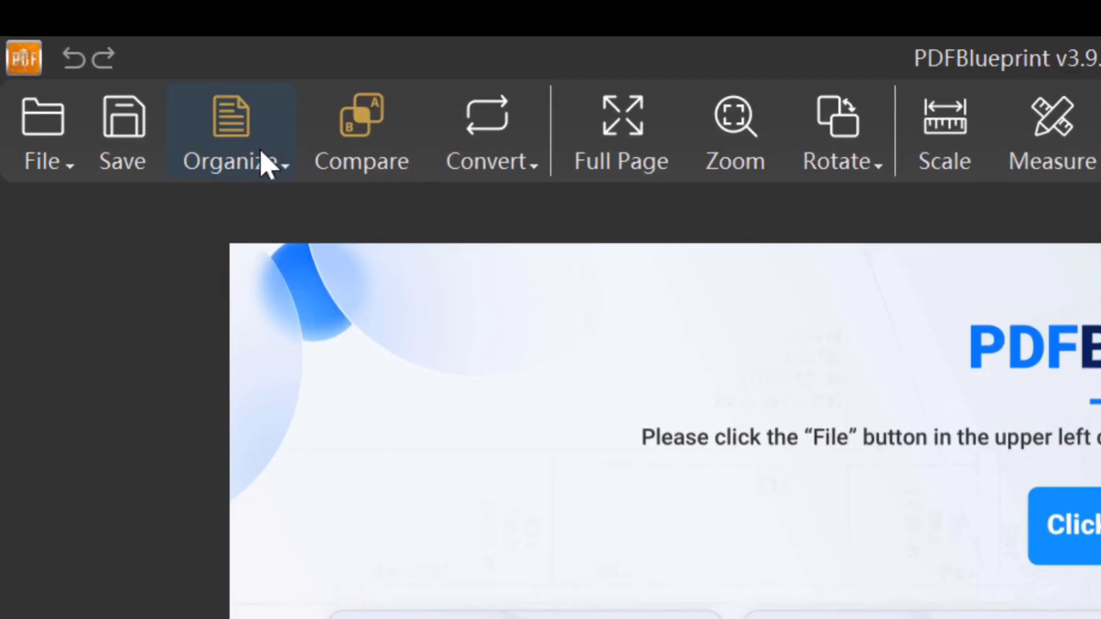
{"action": "left_click", "coordinate": [265, 163]}
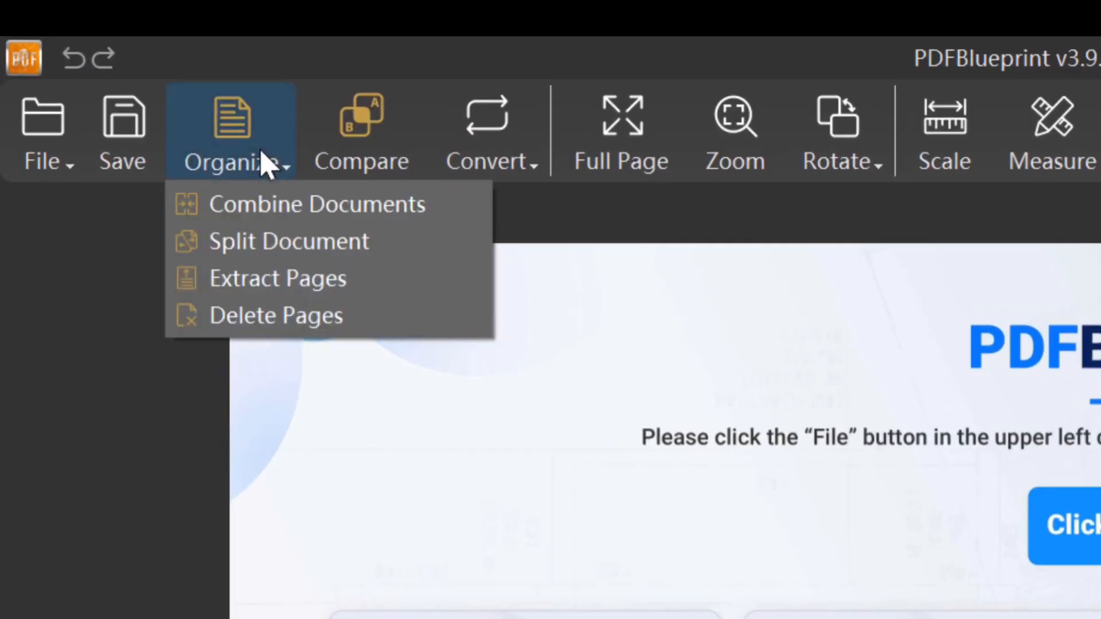
{"action": "left_click", "coordinate": [298, 212]}
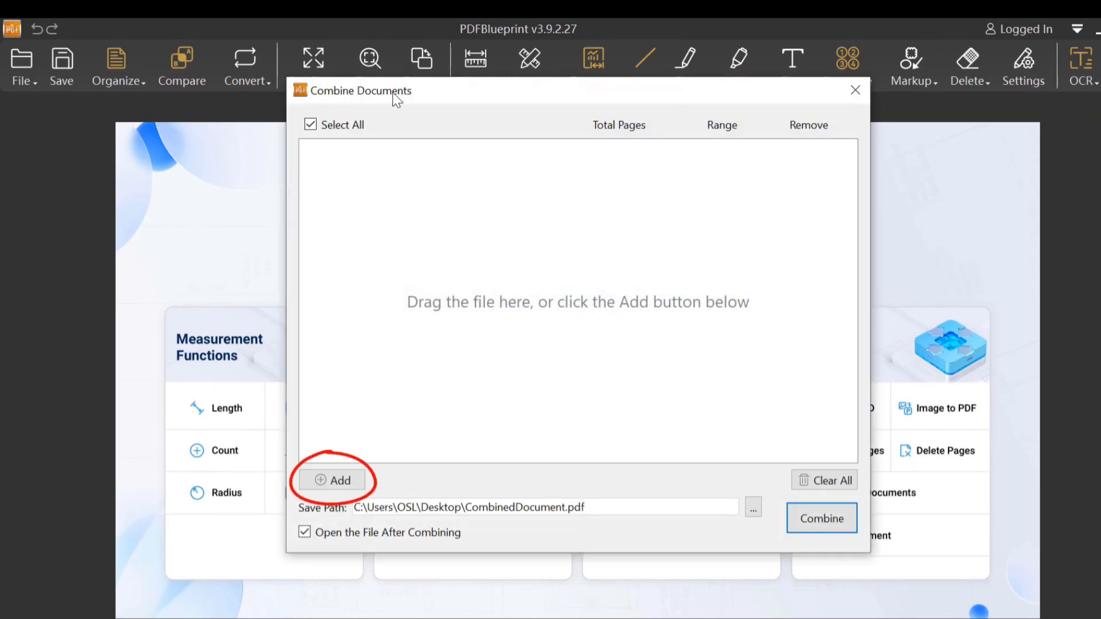
{"action": "left_click", "coordinate": [333, 479]}
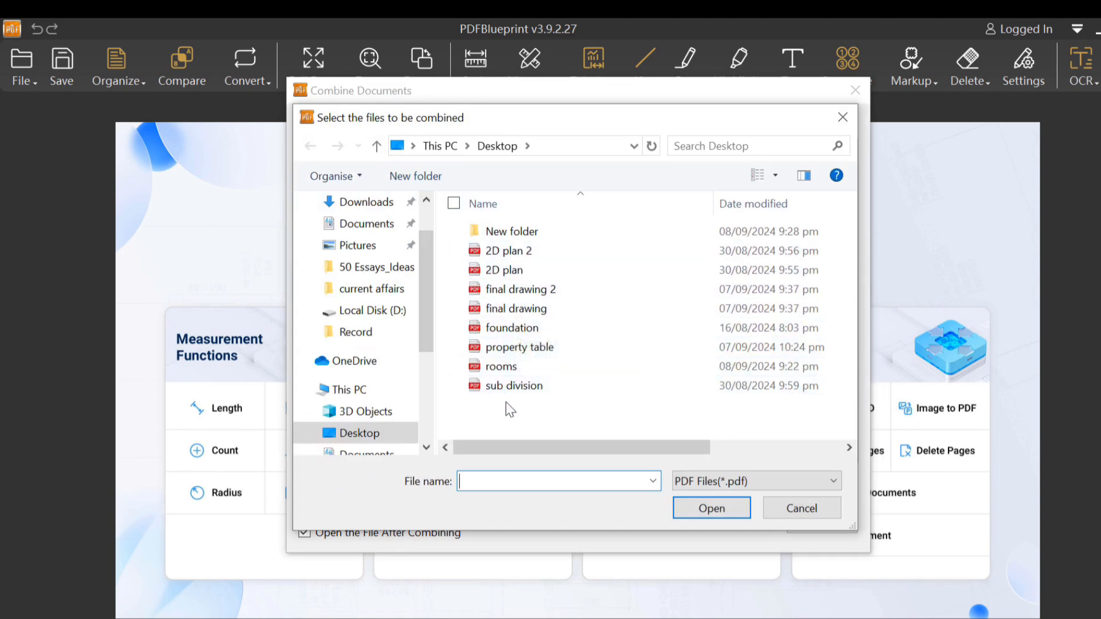
{"action": "left_click_drag", "start_coordinate": [511, 413], "coordinate": [506, 256]}
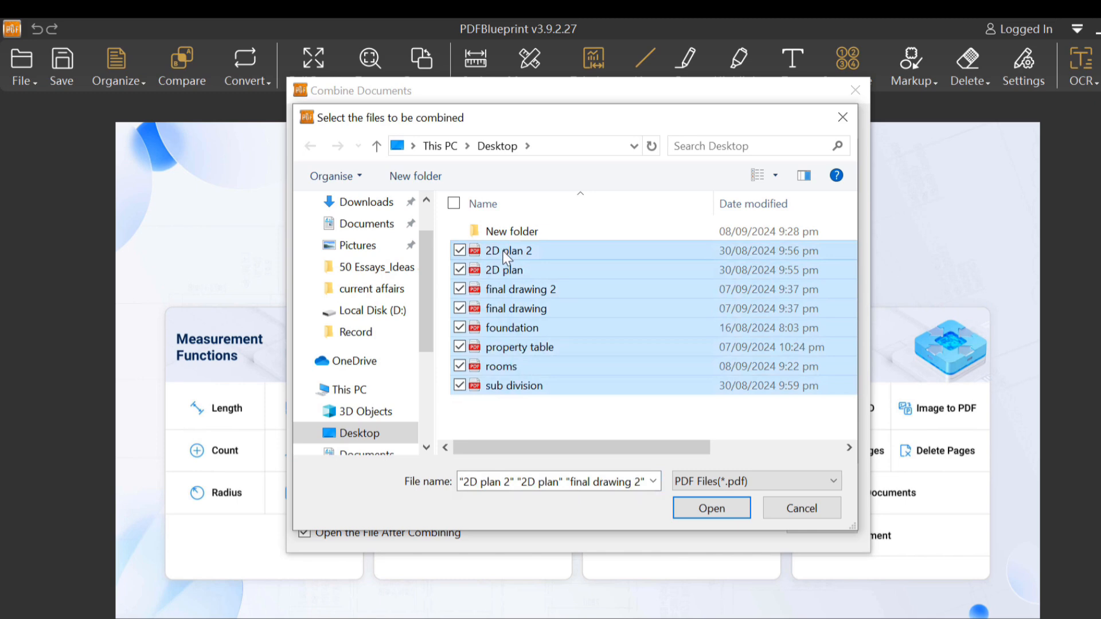
{"action": "left_click", "coordinate": [717, 505]}
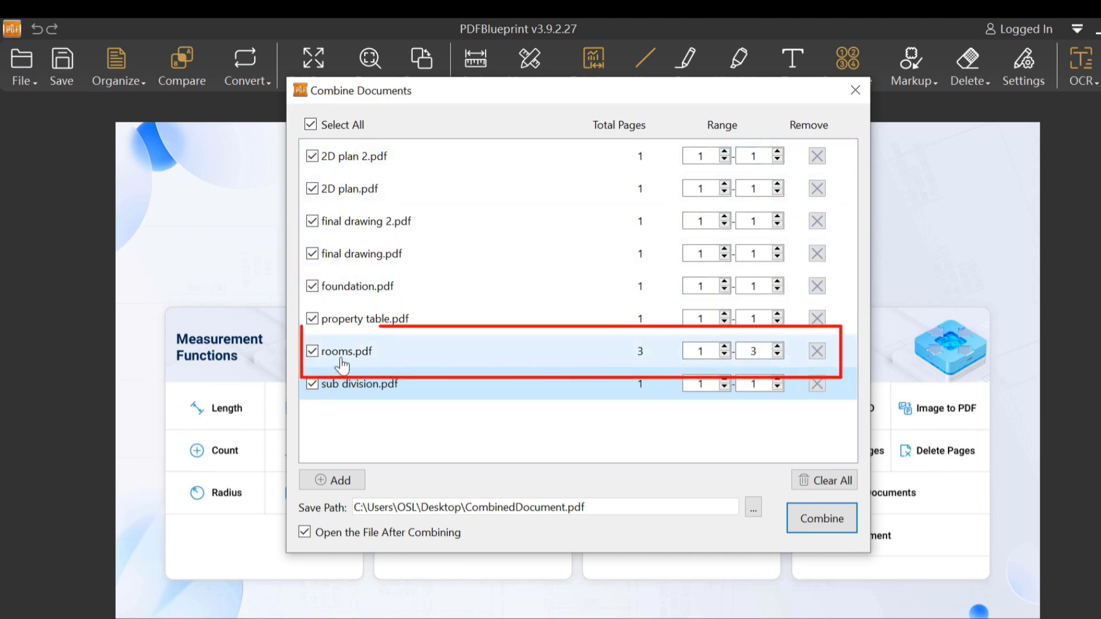
Limit rooms.pdf to pages 1–2 and save the output as CombinedDocument on the Desktop.
{"action": "double_click", "coordinate": [763, 351]}
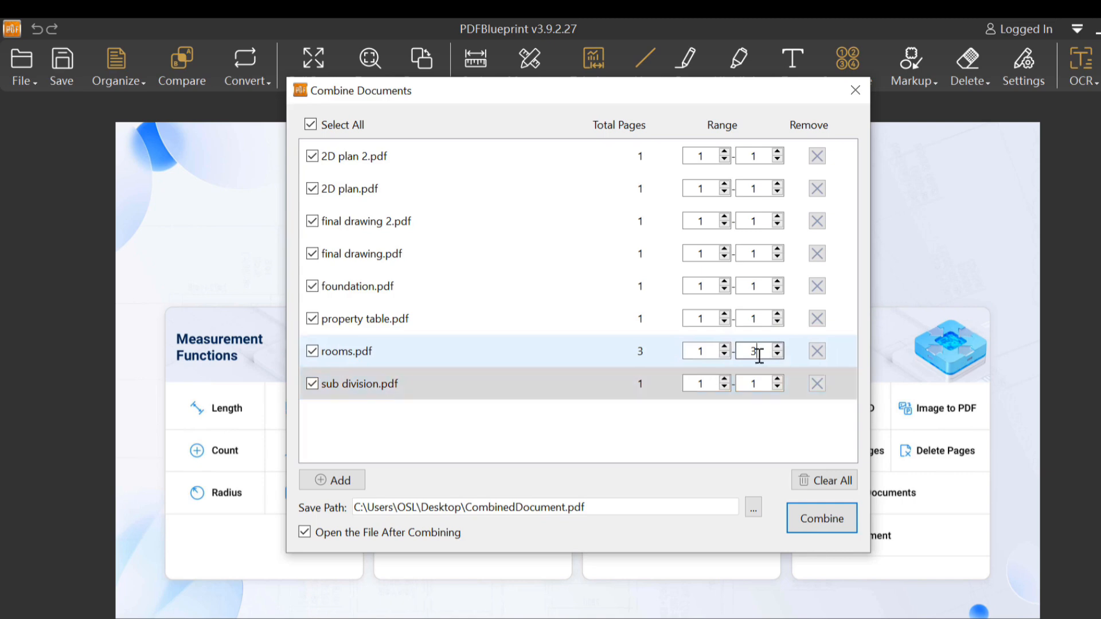
{"action": "type", "text": "2"}
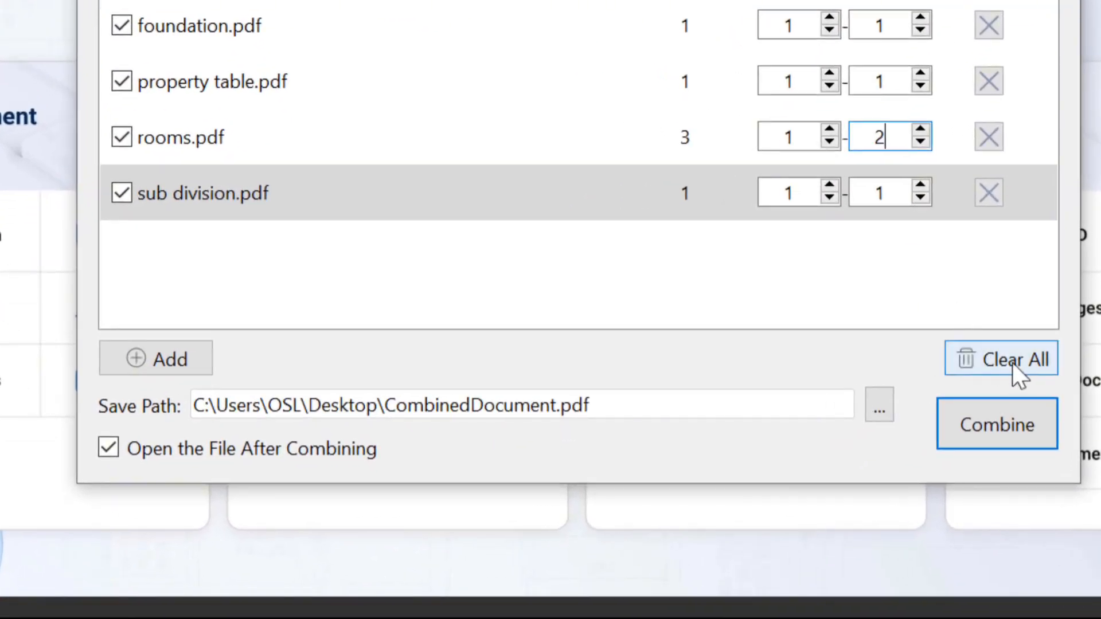
{"action": "left_click", "coordinate": [884, 412]}
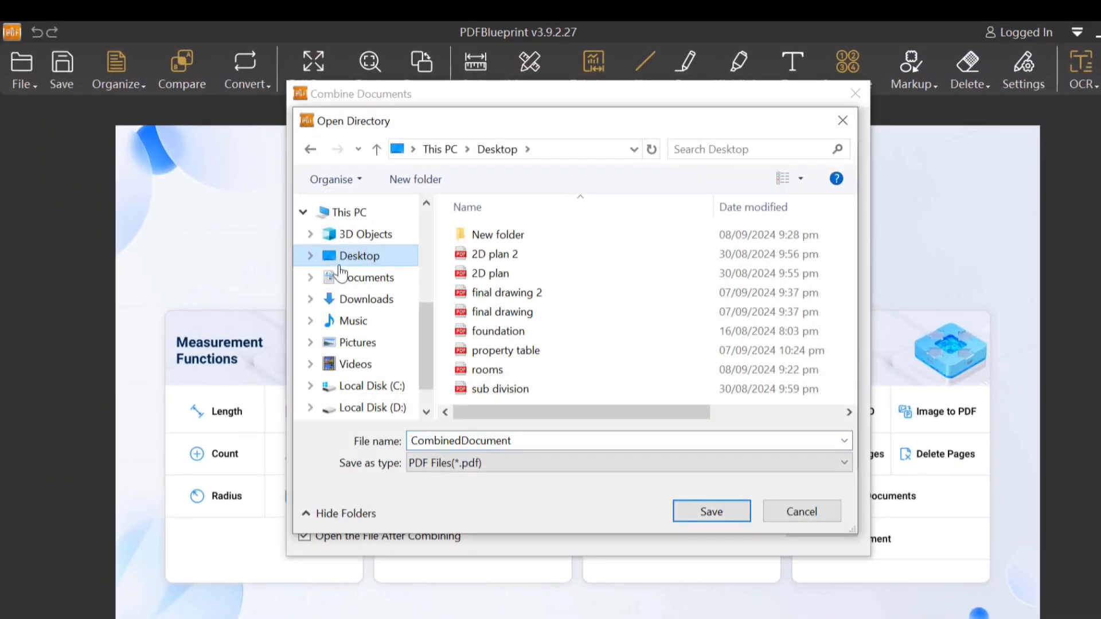
{"action": "double_click", "coordinate": [530, 441]}
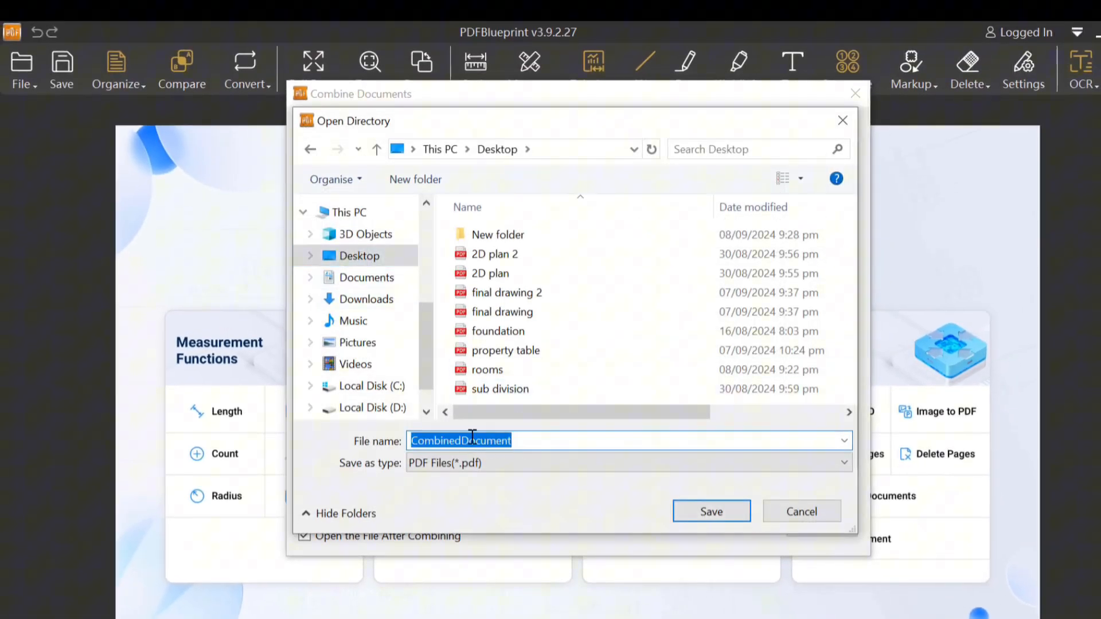
{"action": "left_click", "coordinate": [523, 438]}
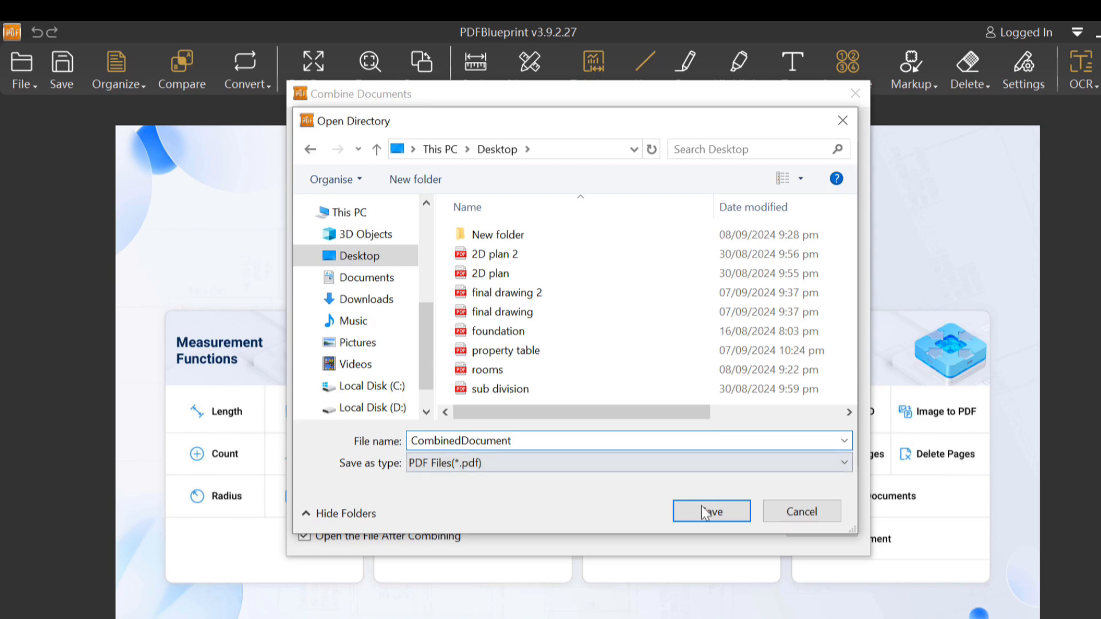
{"action": "left_click", "coordinate": [725, 510]}
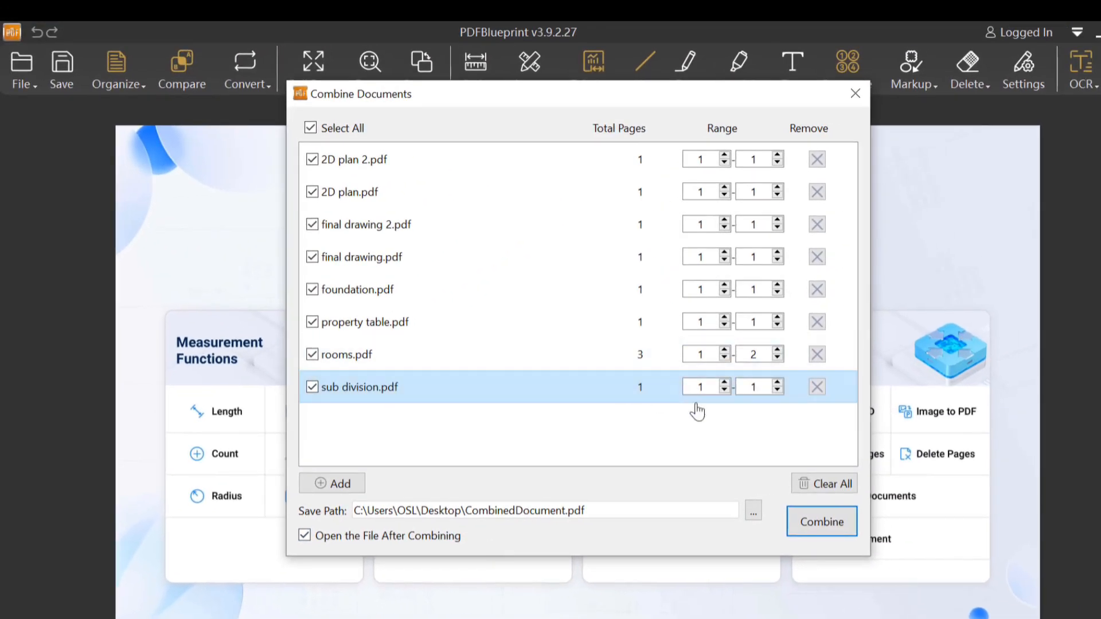
Combine the listed files into one PDF and look through its pages.
{"action": "left_click", "coordinate": [823, 522]}
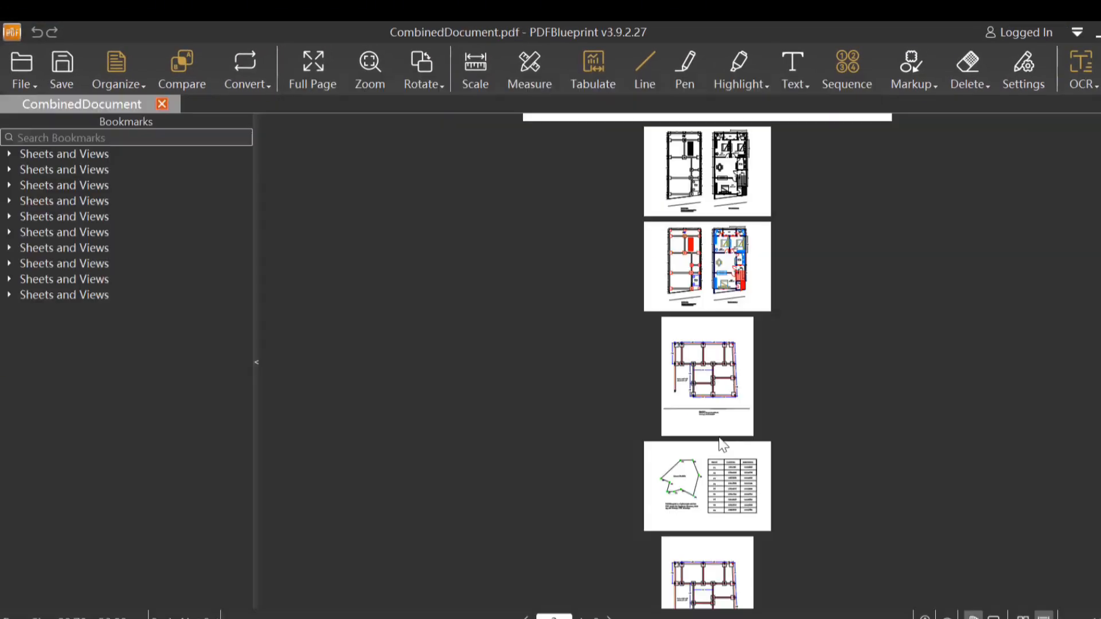
{"action": "scroll", "coordinate": [670, 417], "scroll_direction": "down", "scroll_amount": 5}
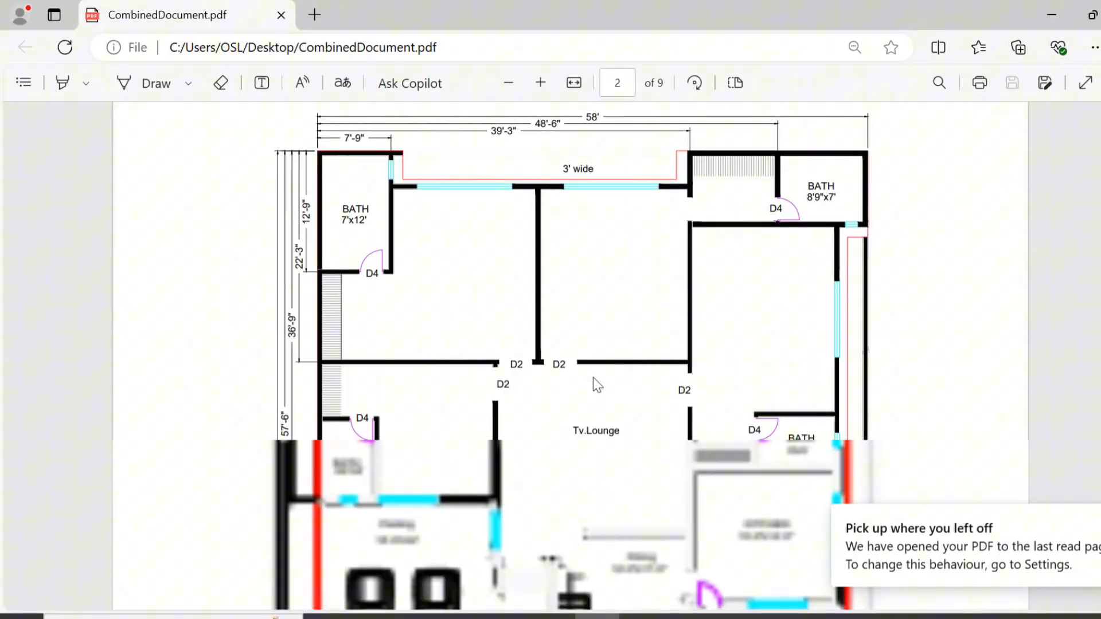
{"action": "scroll", "coordinate": [593, 377], "scroll_direction": "down", "scroll_amount": 15}
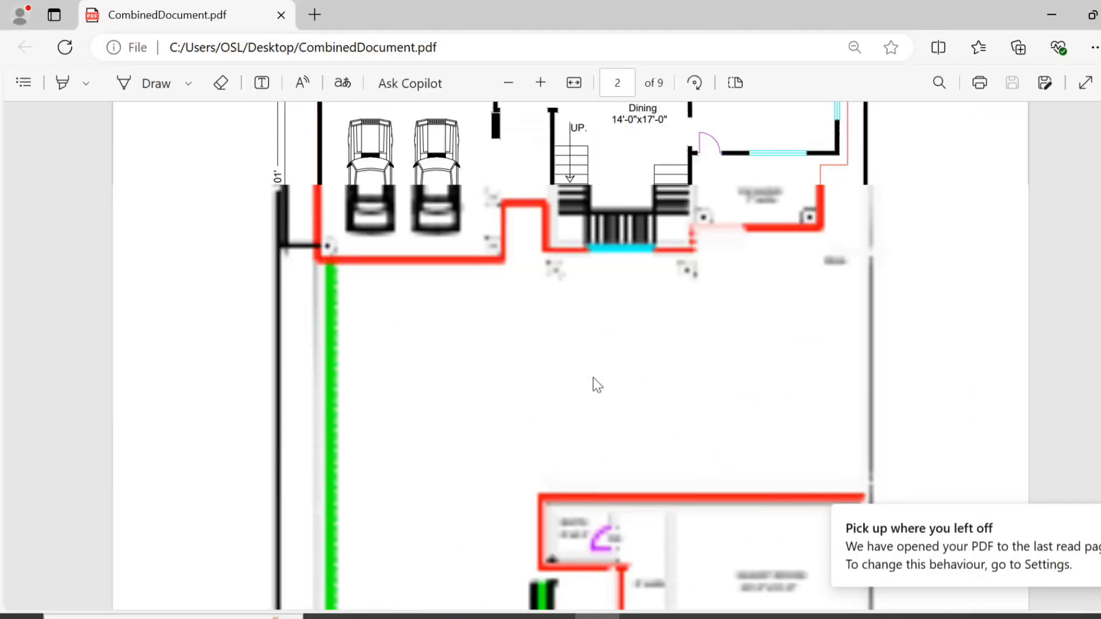
{"action": "scroll", "coordinate": [593, 377], "scroll_direction": "down", "scroll_amount": 2}
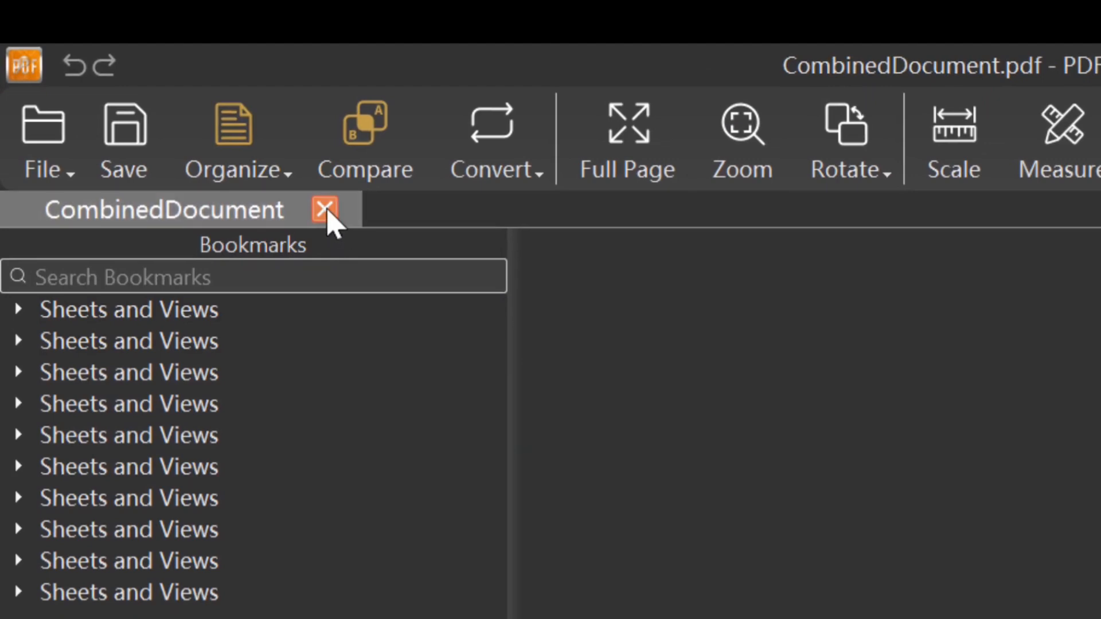
Close the combined PDF and reopen CombinedDocument.pdf from the recent files.
{"action": "left_click", "coordinate": [324, 209]}
{"action": "left_click", "coordinate": [235, 143]}
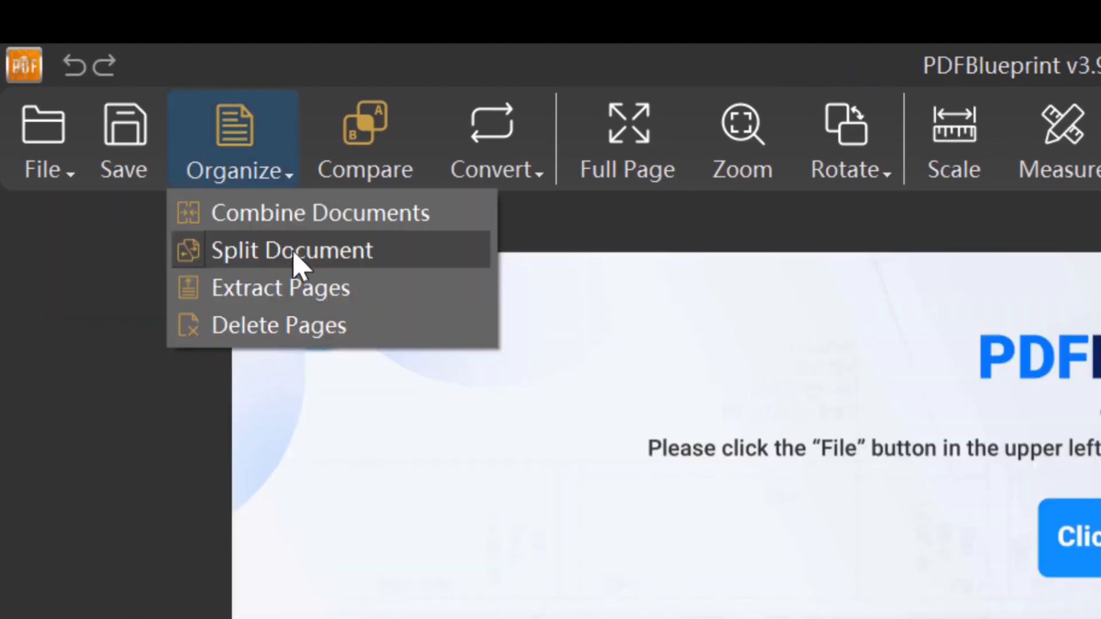
{"action": "left_click", "coordinate": [43, 175]}
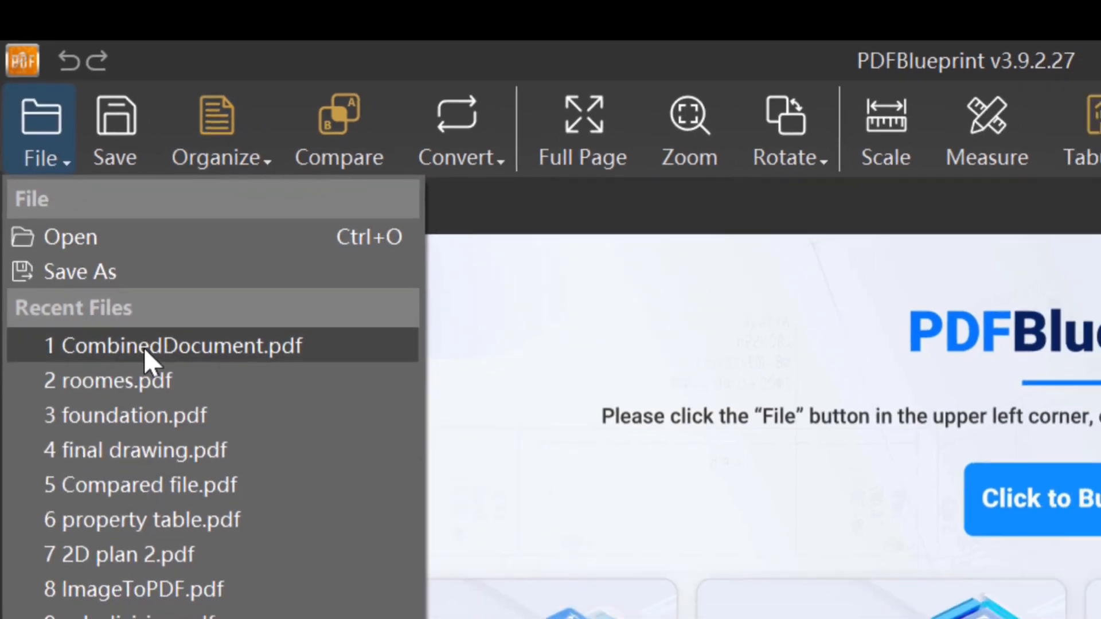
{"action": "left_click", "coordinate": [155, 374]}
{"action": "scroll", "coordinate": [760, 402], "scroll_direction": "up", "scroll_amount": 10}
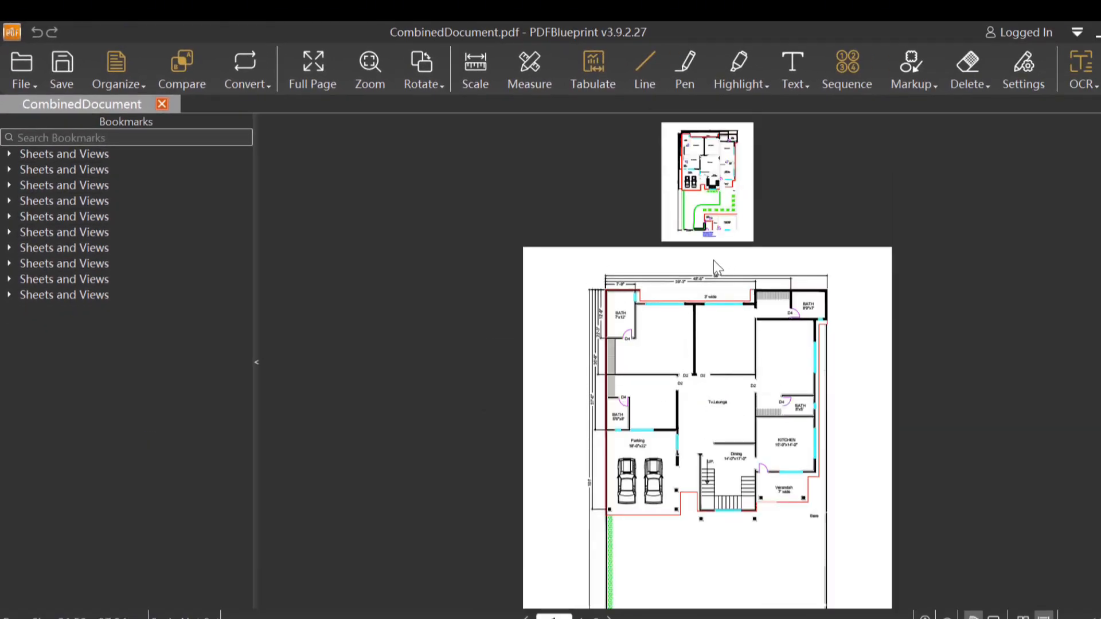
Split pages 1–5 of CombinedDocument into single-page files in the Split Result folder on the Desktop.
{"action": "left_click", "coordinate": [131, 77]}
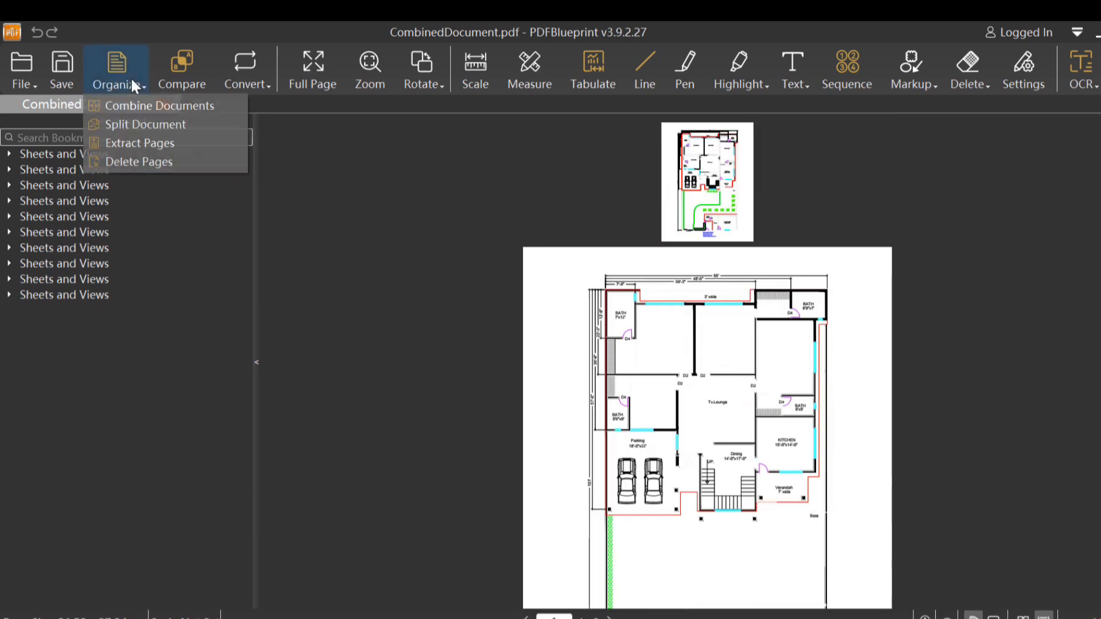
{"action": "left_click", "coordinate": [145, 125]}
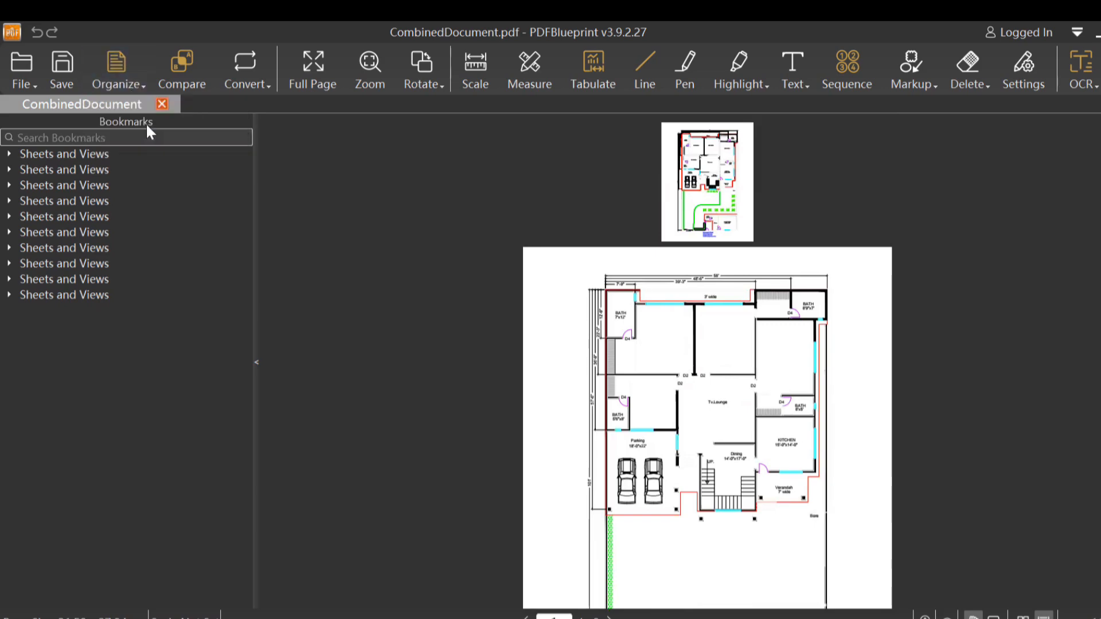
{"action": "left_click_drag", "start_coordinate": [459, 176], "coordinate": [444, 177]}
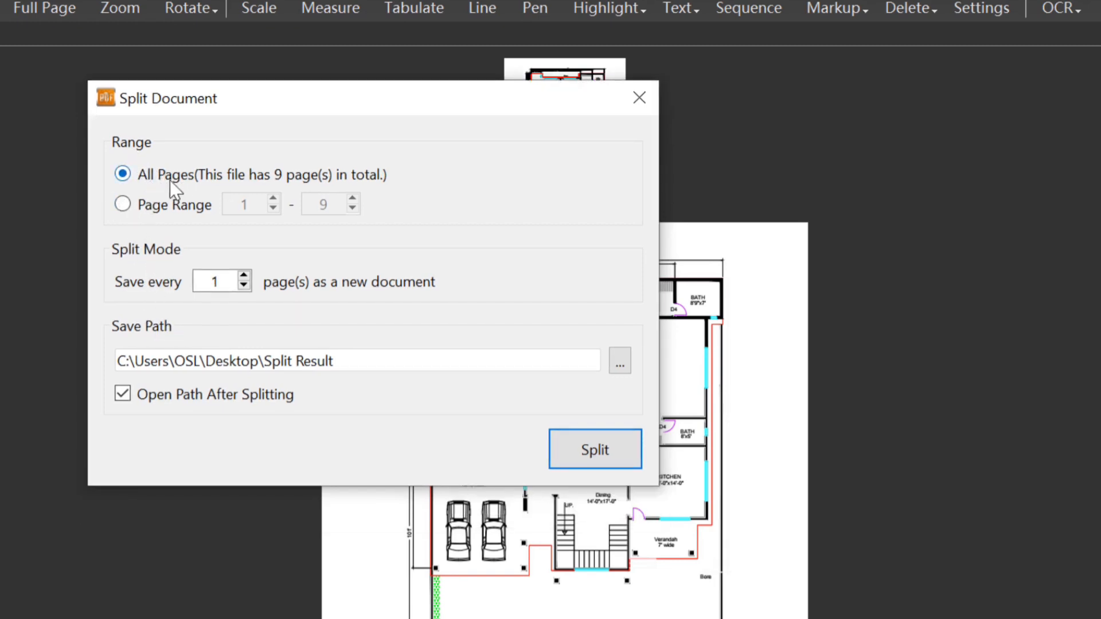
{"action": "left_click", "coordinate": [128, 204]}
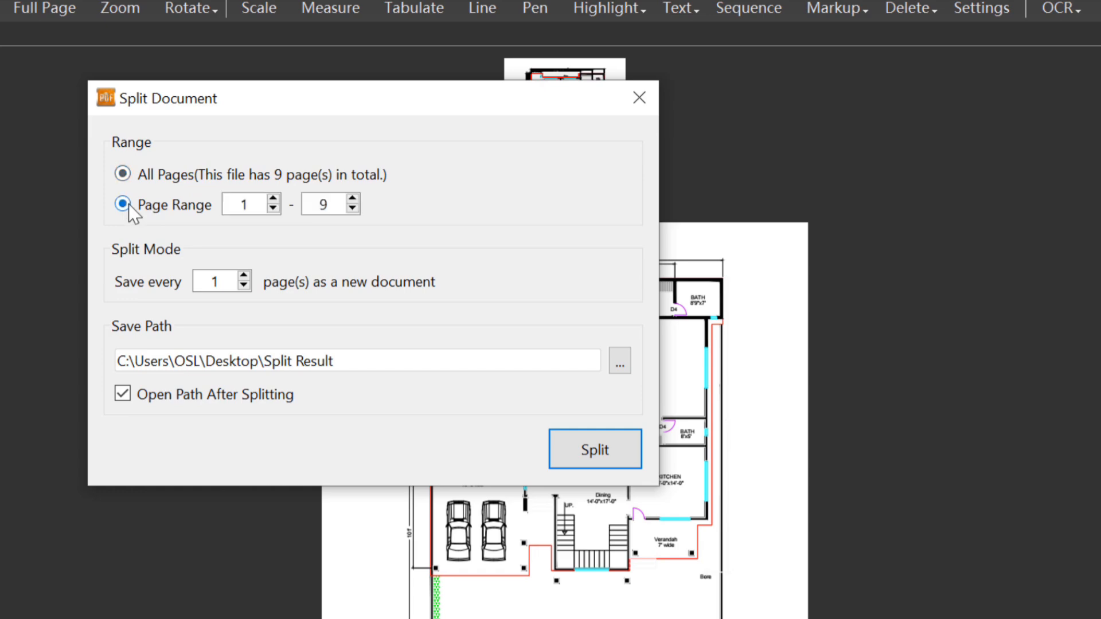
{"action": "left_click_drag", "start_coordinate": [259, 205], "coordinate": [228, 204]}
{"action": "left_click_drag", "start_coordinate": [328, 204], "coordinate": [317, 209]}
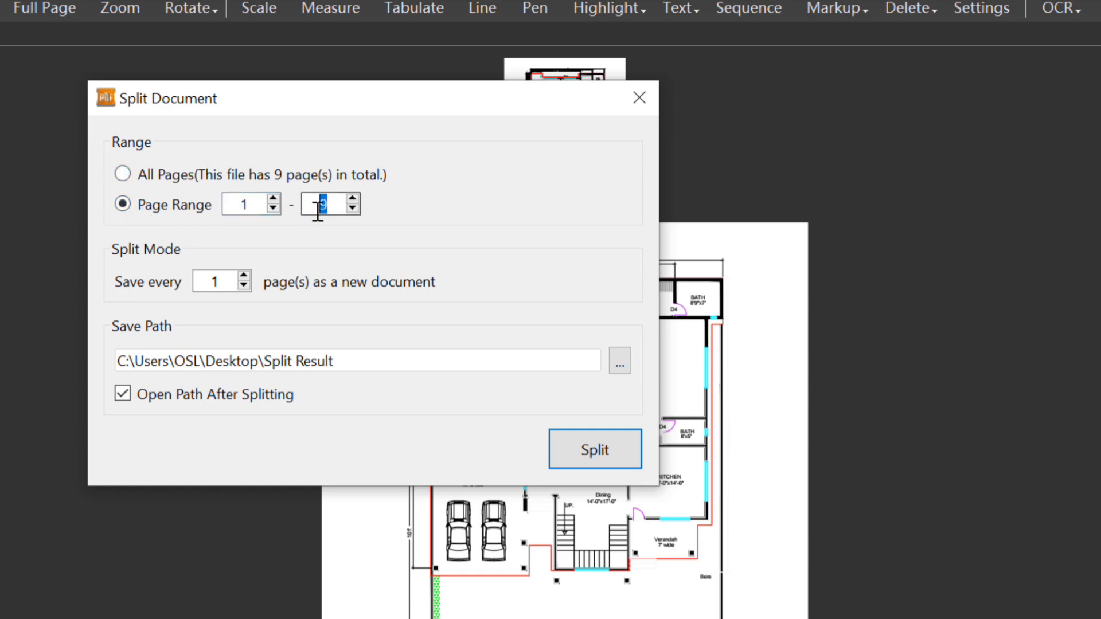
{"action": "type", "text": "5"}
{"action": "key", "text": "Tab"}
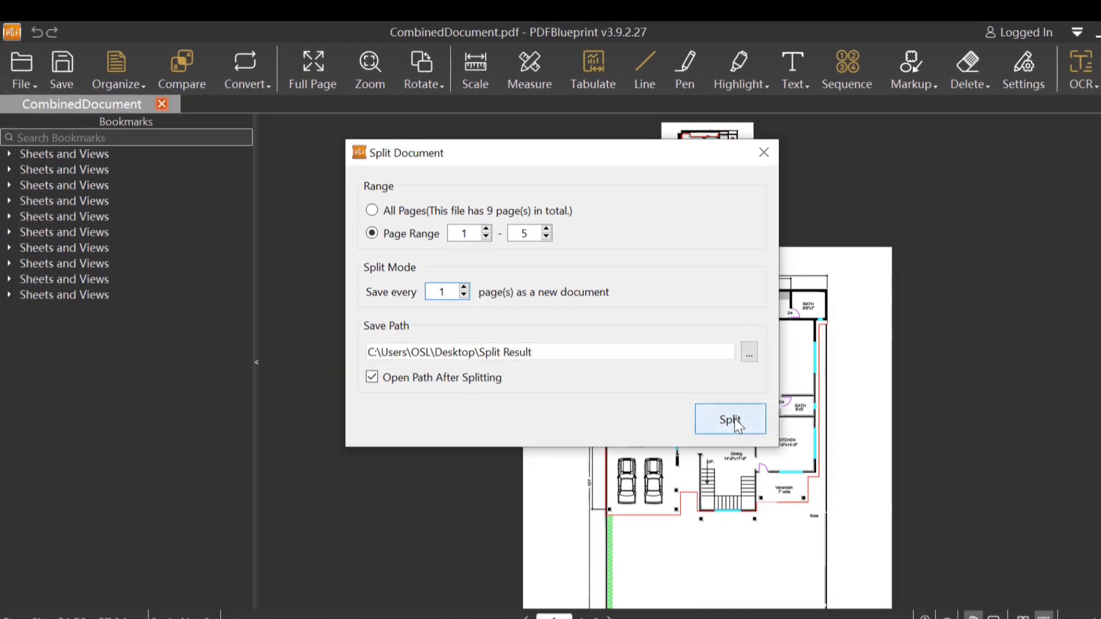
{"action": "left_click", "coordinate": [730, 420]}
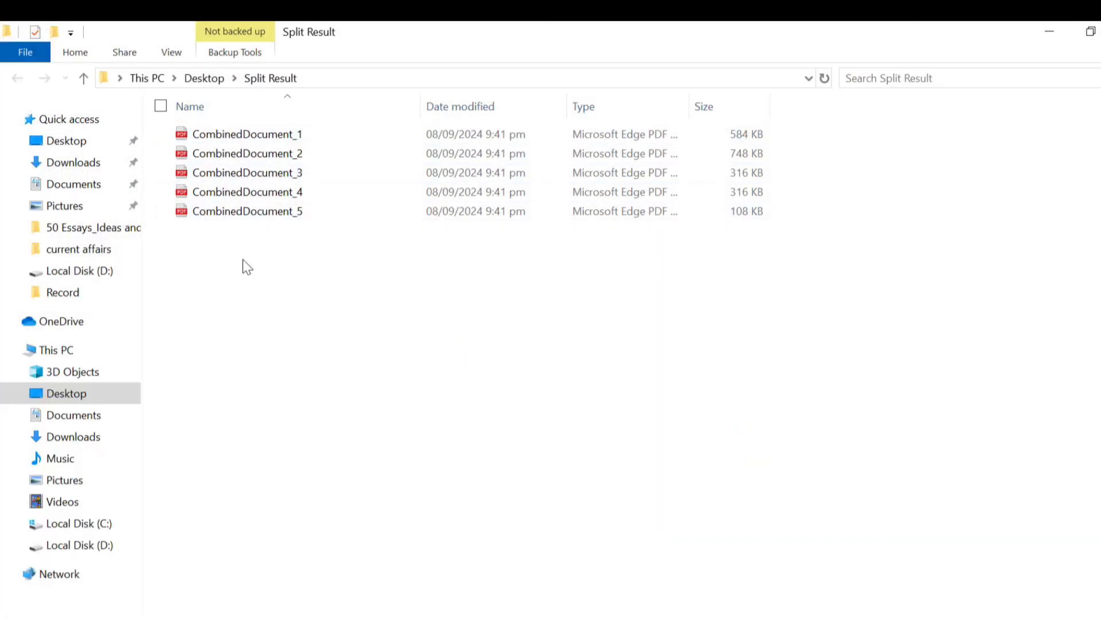
Open the split PDF files from the Split Result folder and check their content.
{"action": "left_click", "coordinate": [253, 132]}
{"action": "double_click", "coordinate": [252, 133]}
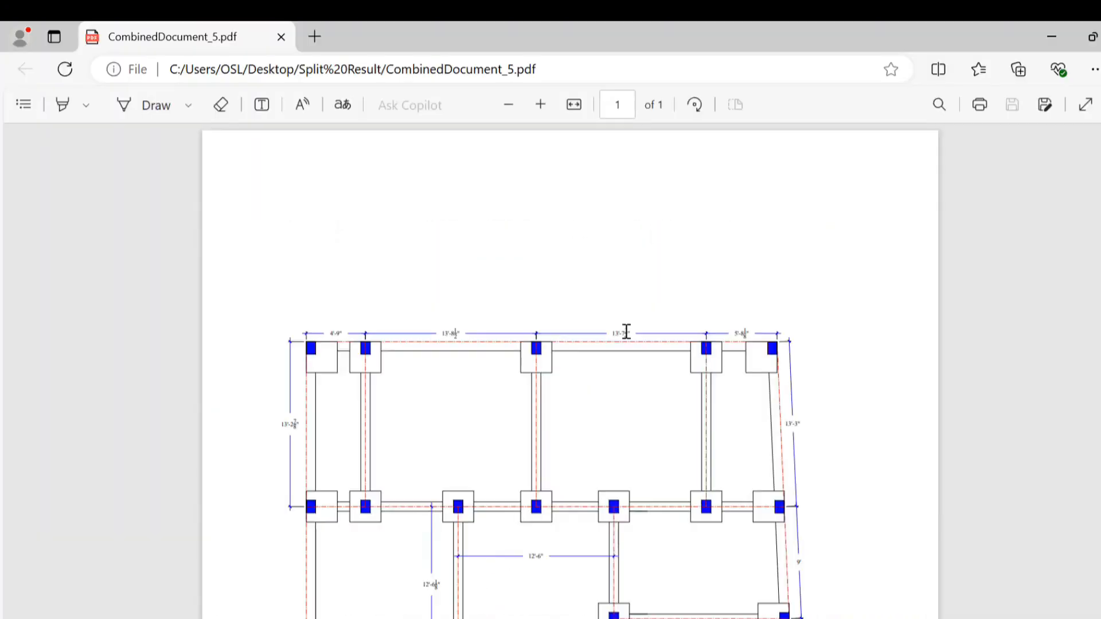
{"action": "scroll", "coordinate": [626, 332], "scroll_direction": "down", "scroll_amount": 10}
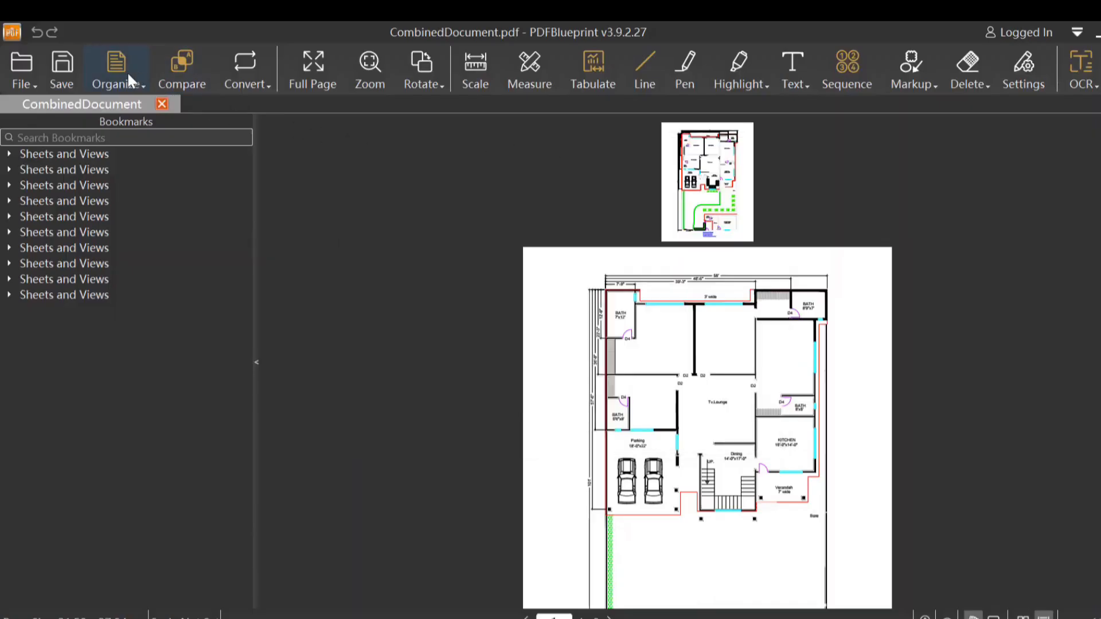
Extract pages 1,3,5 of CombinedDocument into CombinedDocument_Extract.pdf on the Desktop, with the file opened after extraction.
{"action": "left_click", "coordinate": [129, 72]}
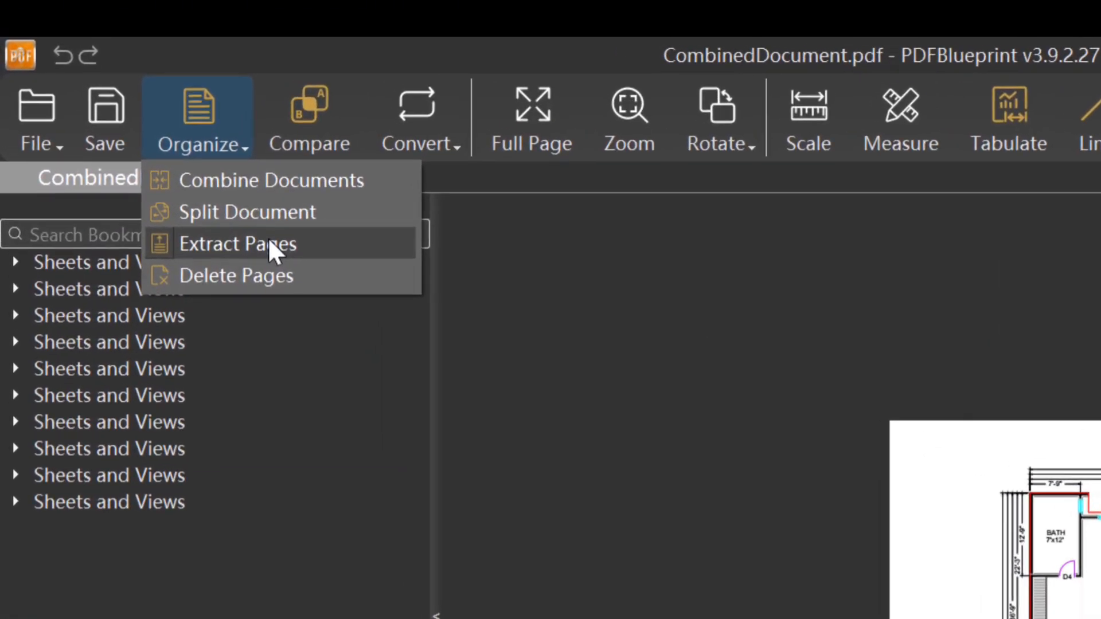
{"action": "left_click", "coordinate": [268, 245]}
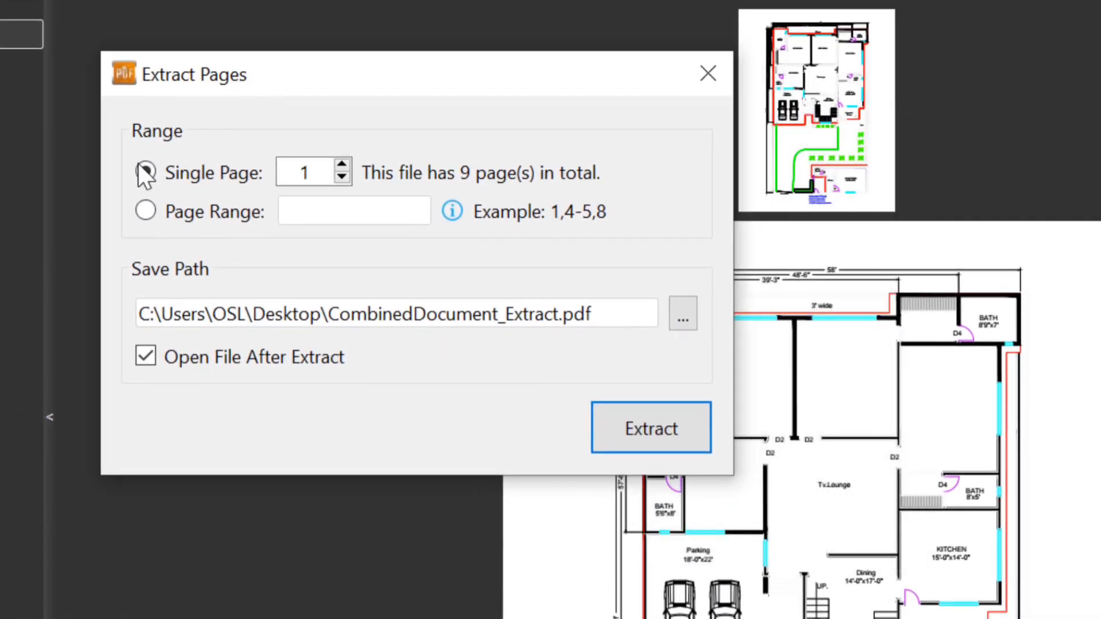
{"action": "left_click", "coordinate": [196, 212]}
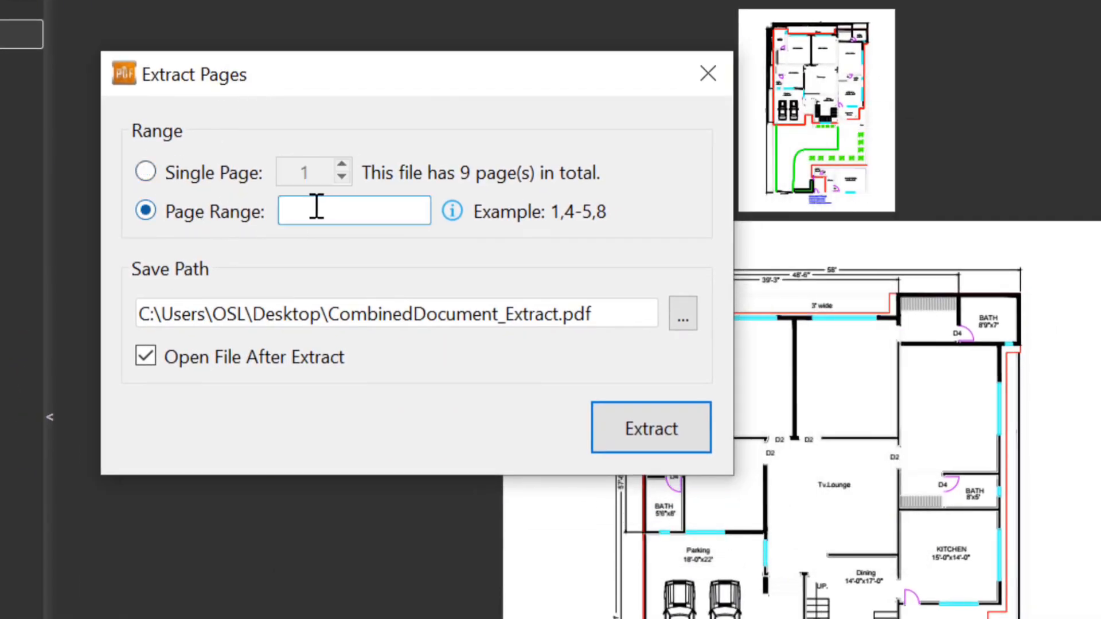
{"action": "left_click", "coordinate": [161, 176]}
{"action": "left_click", "coordinate": [184, 216]}
{"action": "type", "text": "1,"}
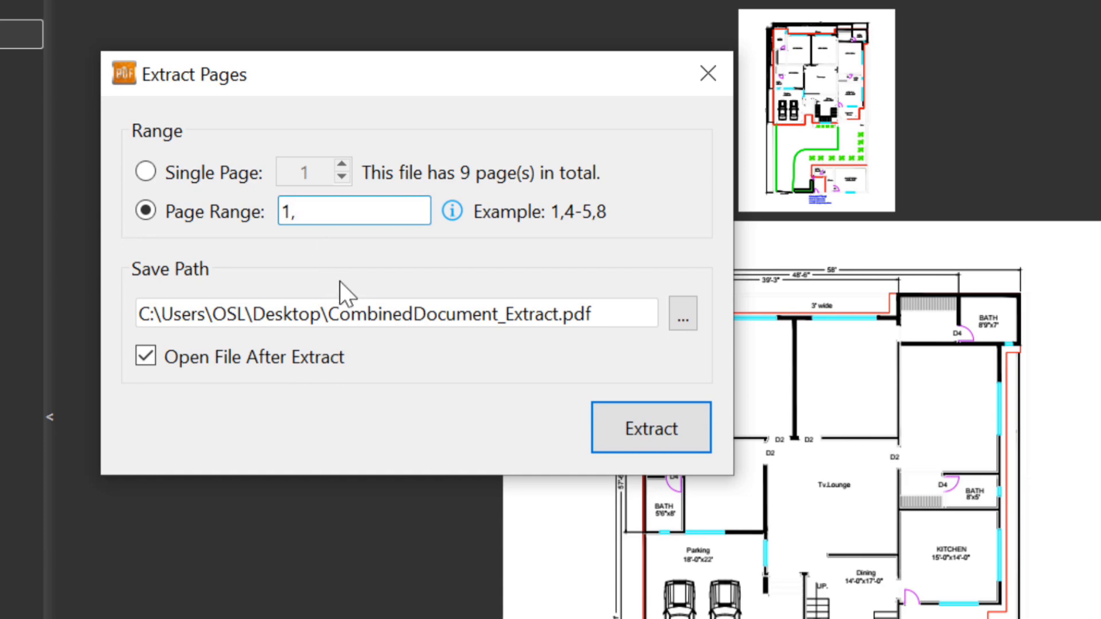
{"action": "type", "text": "3,5"}
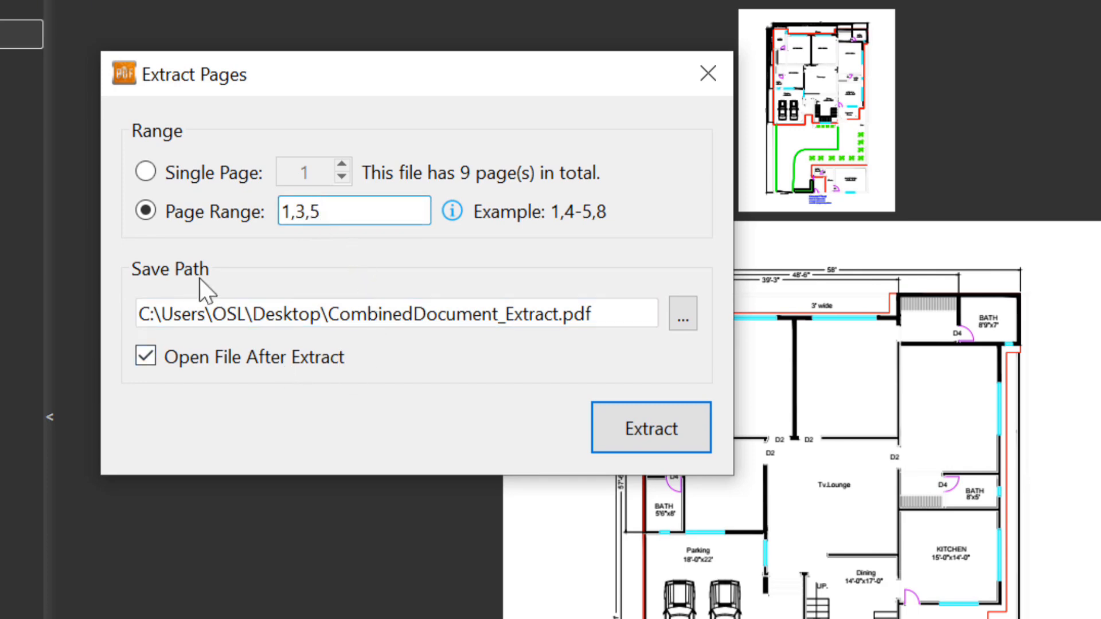
{"action": "left_click", "coordinate": [651, 428]}
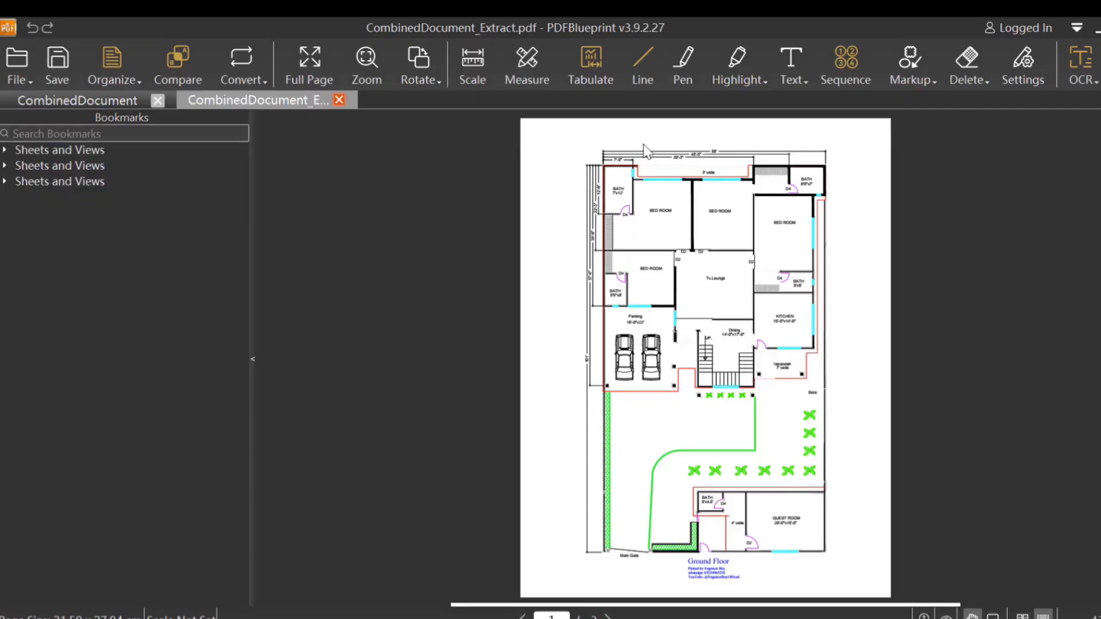
Look through the pages of CombinedDocument_Extract and check them through its bookmarks.
{"action": "scroll", "coordinate": [645, 150], "scroll_direction": "down", "scroll_amount": 10}
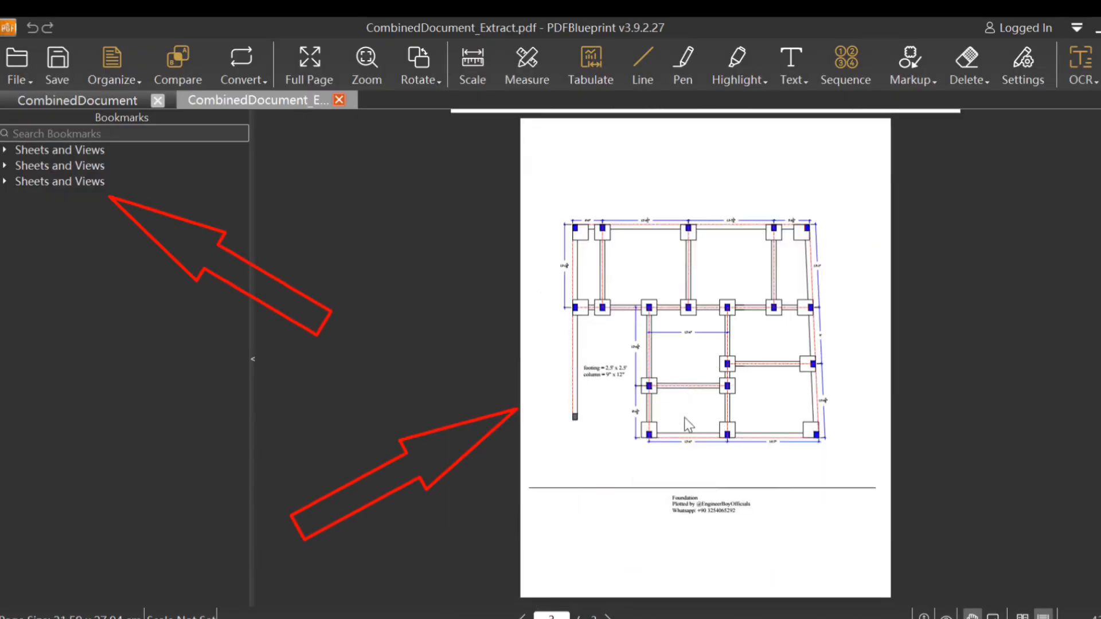
{"action": "scroll", "coordinate": [683, 417], "scroll_direction": "up", "scroll_amount": 10}
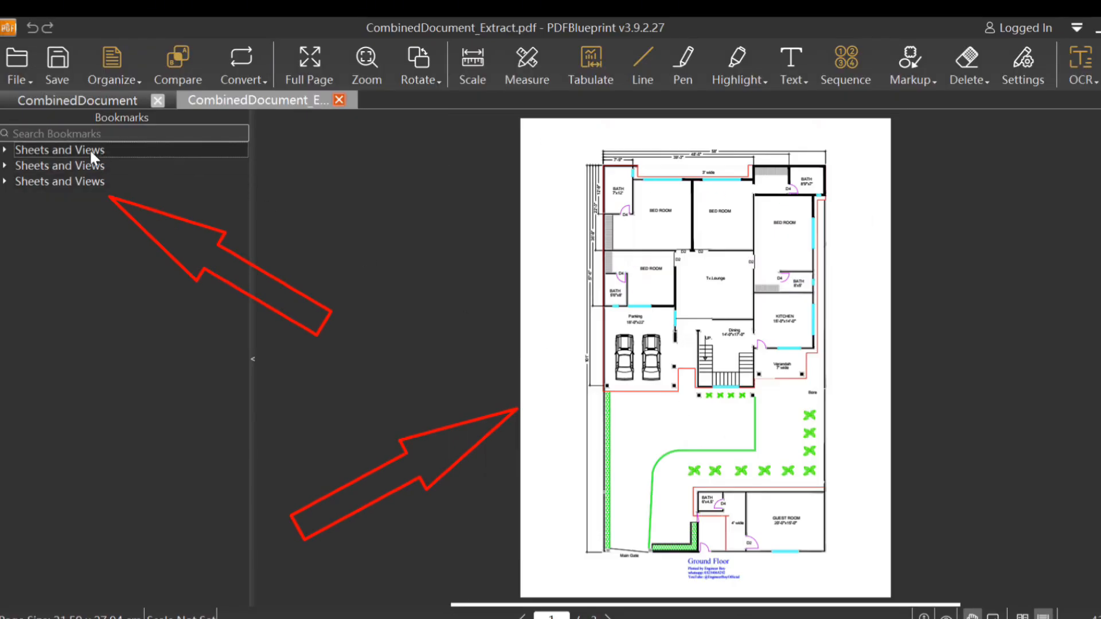
{"action": "left_click", "coordinate": [24, 164]}
{"action": "key", "text": "Down"}
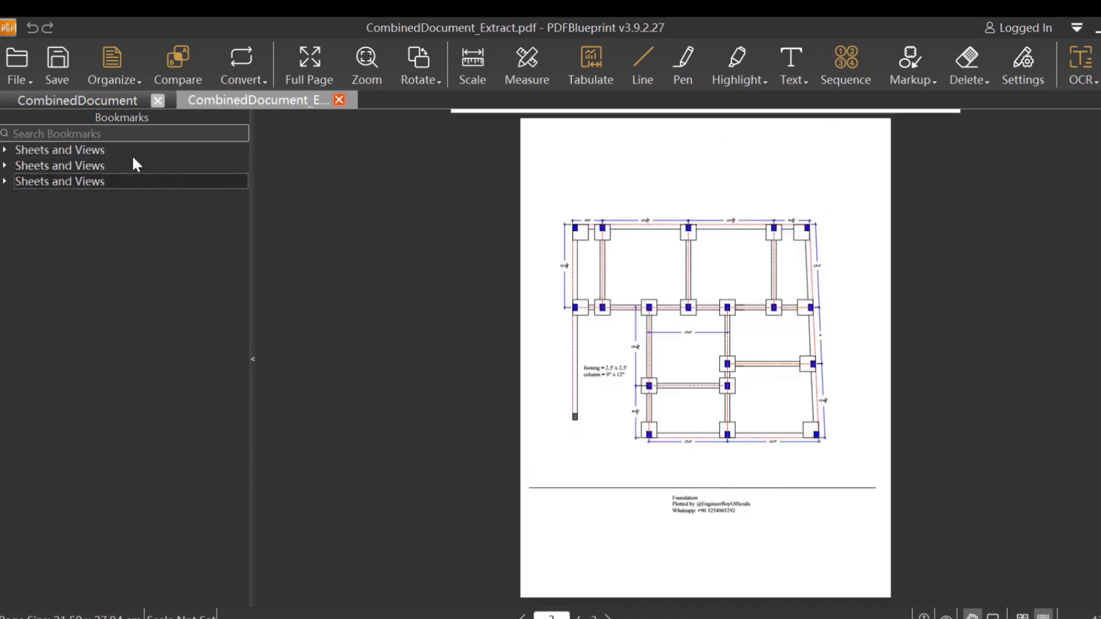
Return to CombinedDocument and delete single page 9, the last page with the plot parcels.
{"action": "left_click", "coordinate": [109, 68]}
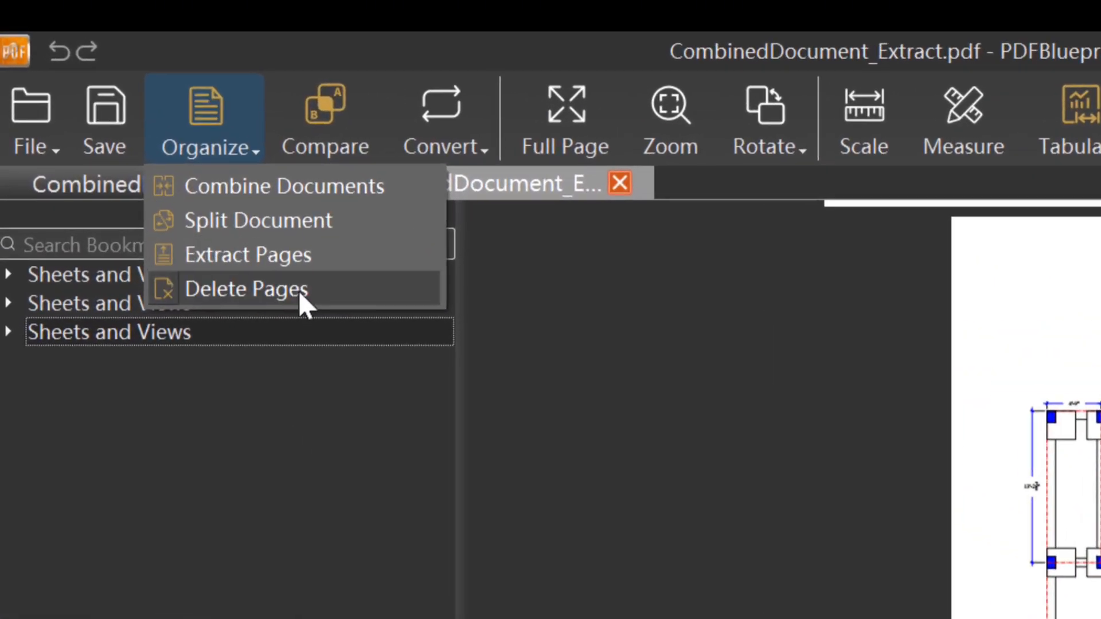
{"action": "left_click", "coordinate": [298, 290]}
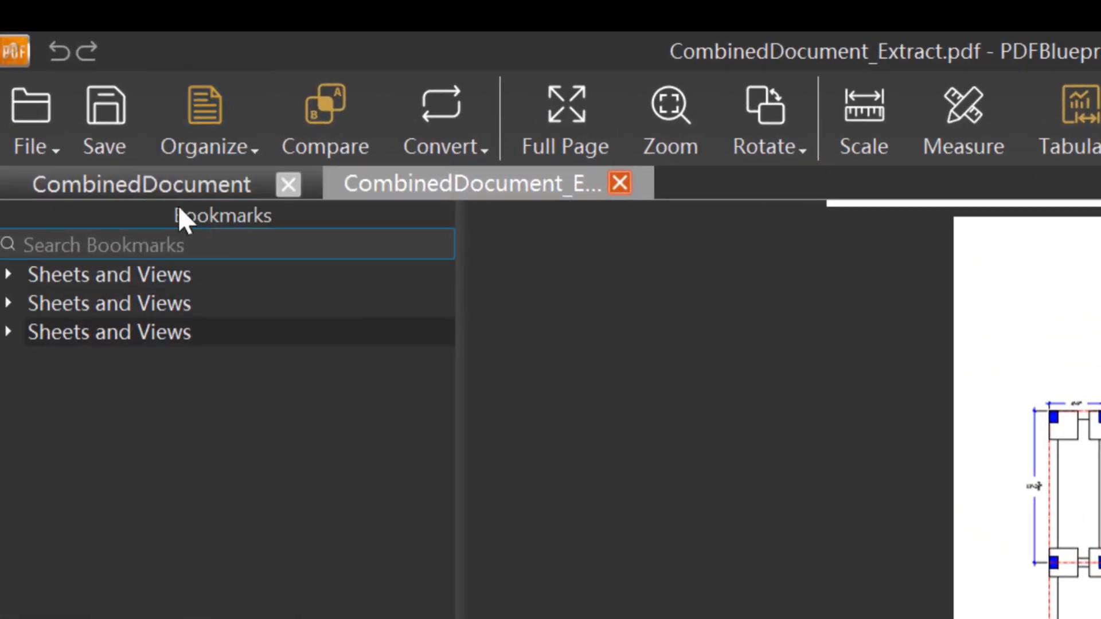
{"action": "left_click", "coordinate": [143, 181]}
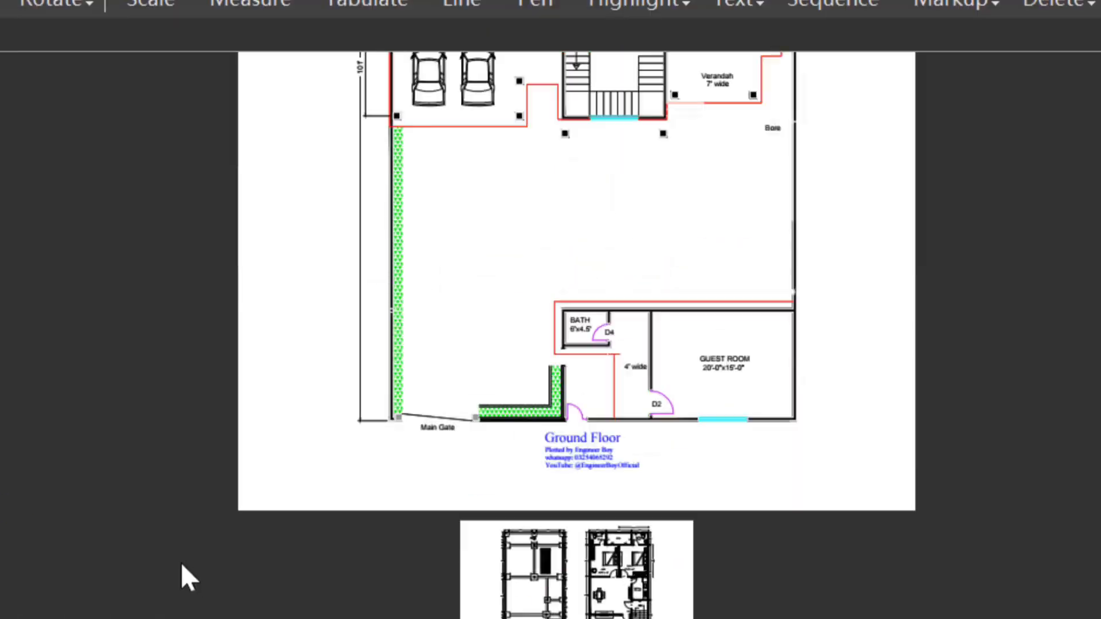
{"action": "scroll", "coordinate": [182, 565], "scroll_direction": "down", "scroll_amount": 15}
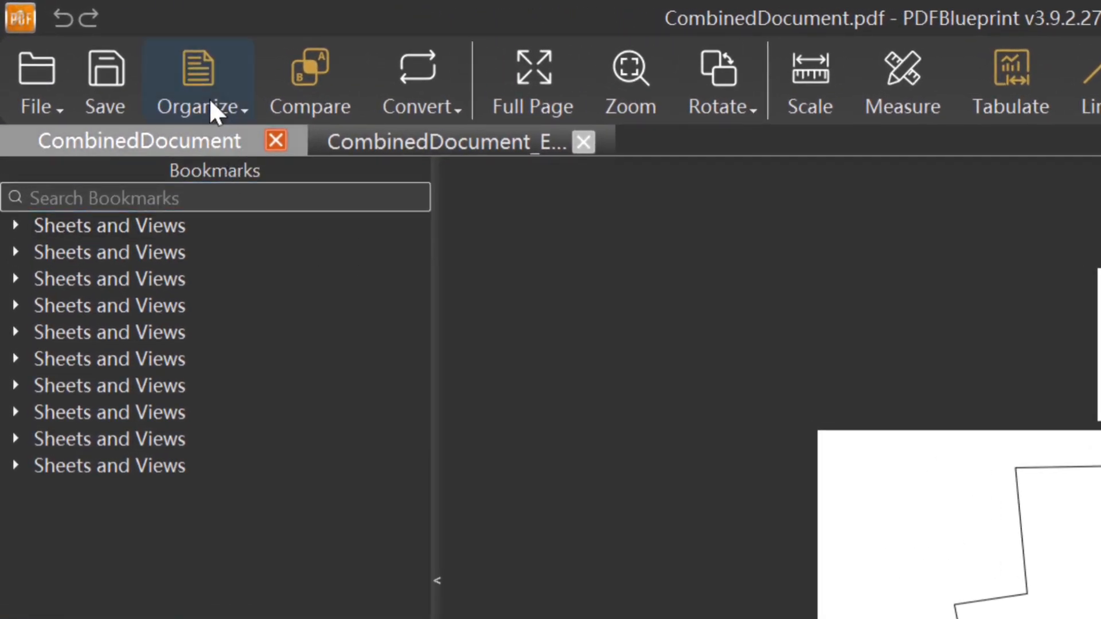
{"action": "left_click", "coordinate": [211, 101]}
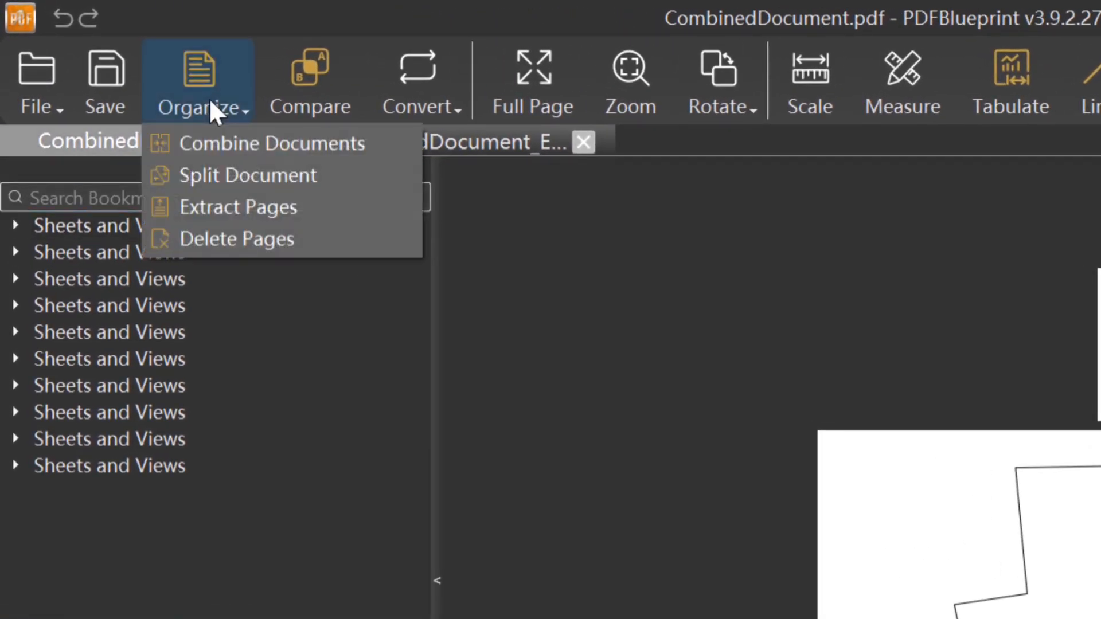
{"action": "left_click", "coordinate": [231, 236]}
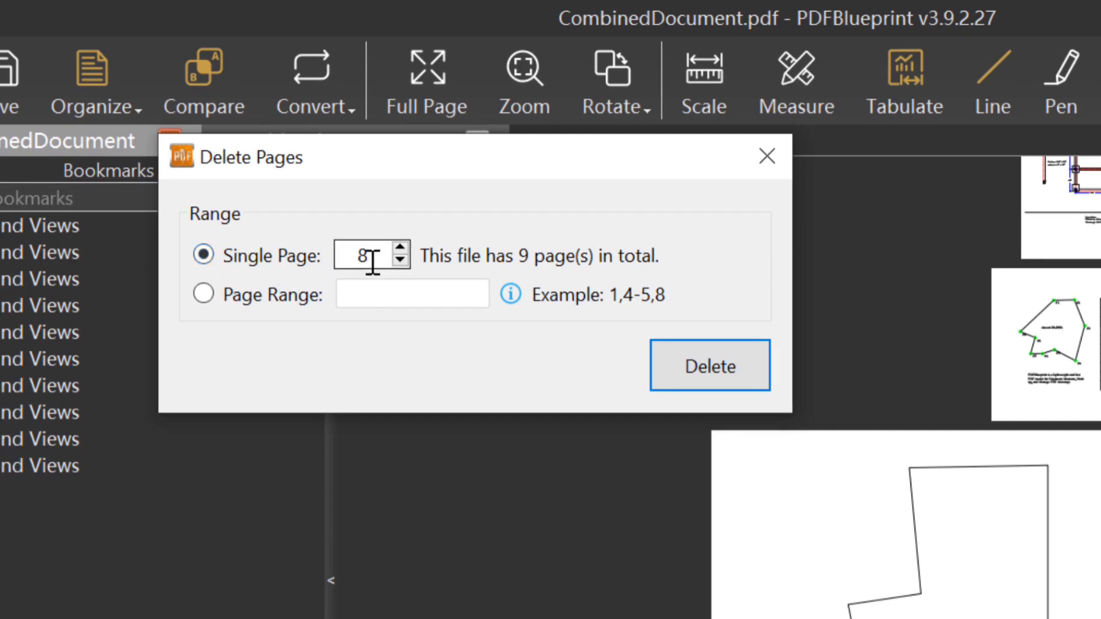
{"action": "left_click_drag", "start_coordinate": [371, 264], "coordinate": [321, 261]}
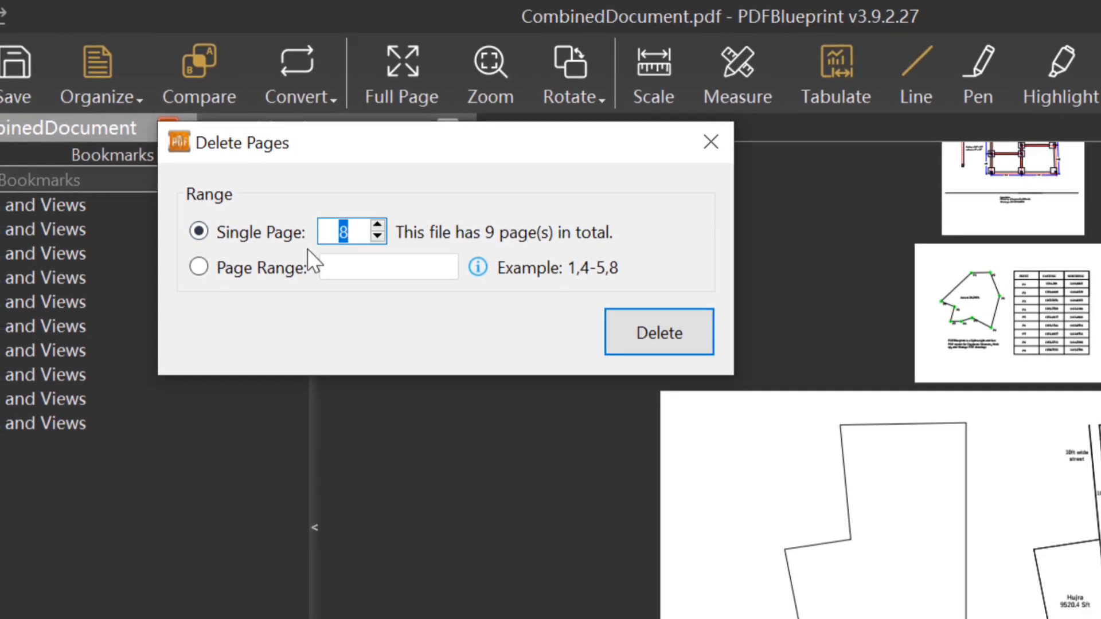
{"action": "type", "text": "9"}
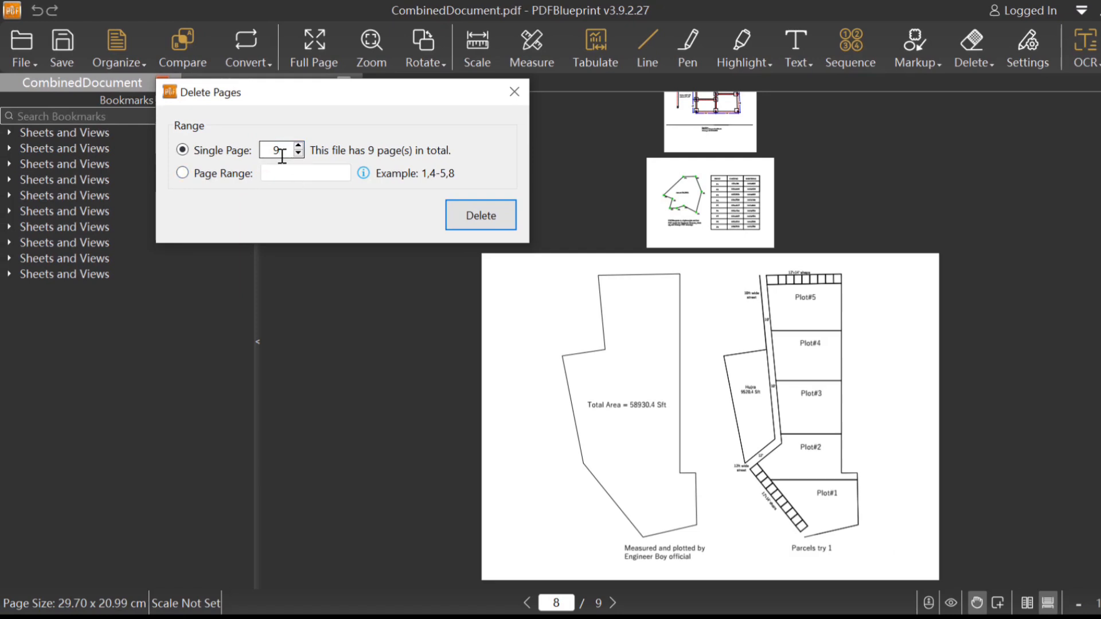
{"action": "left_click", "coordinate": [470, 211]}
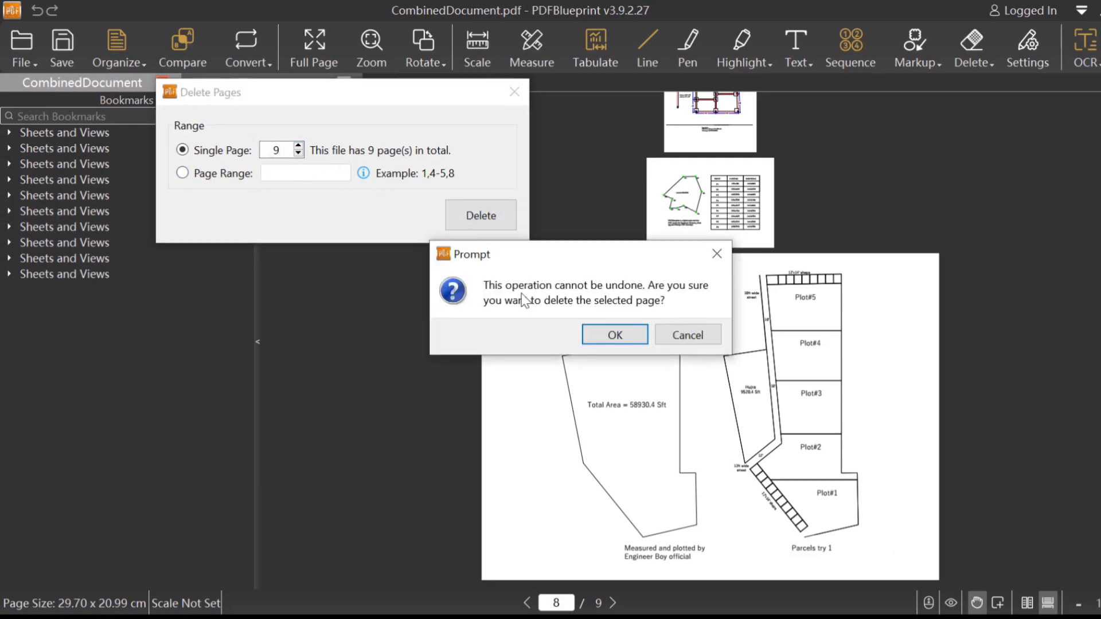
{"action": "left_click", "coordinate": [614, 335]}
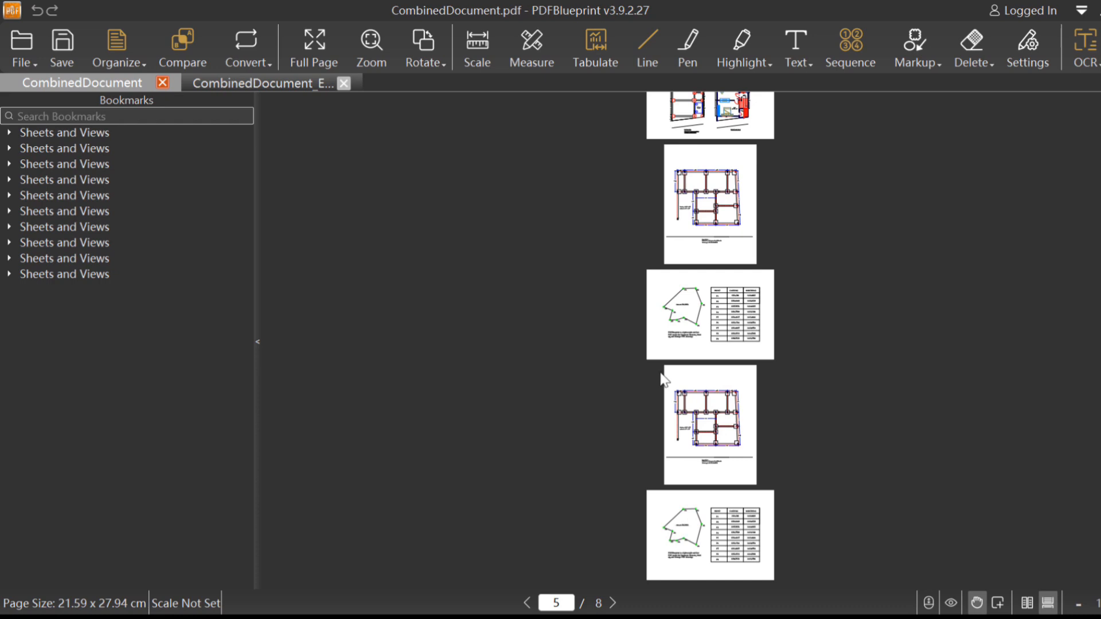
{"action": "left_click", "coordinate": [117, 56]}
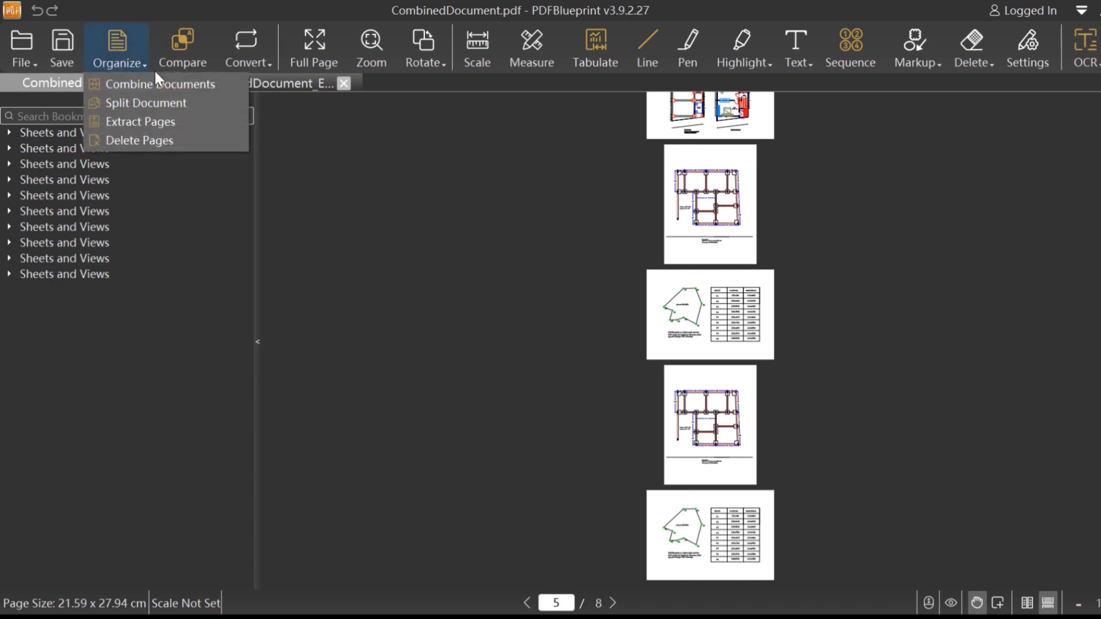